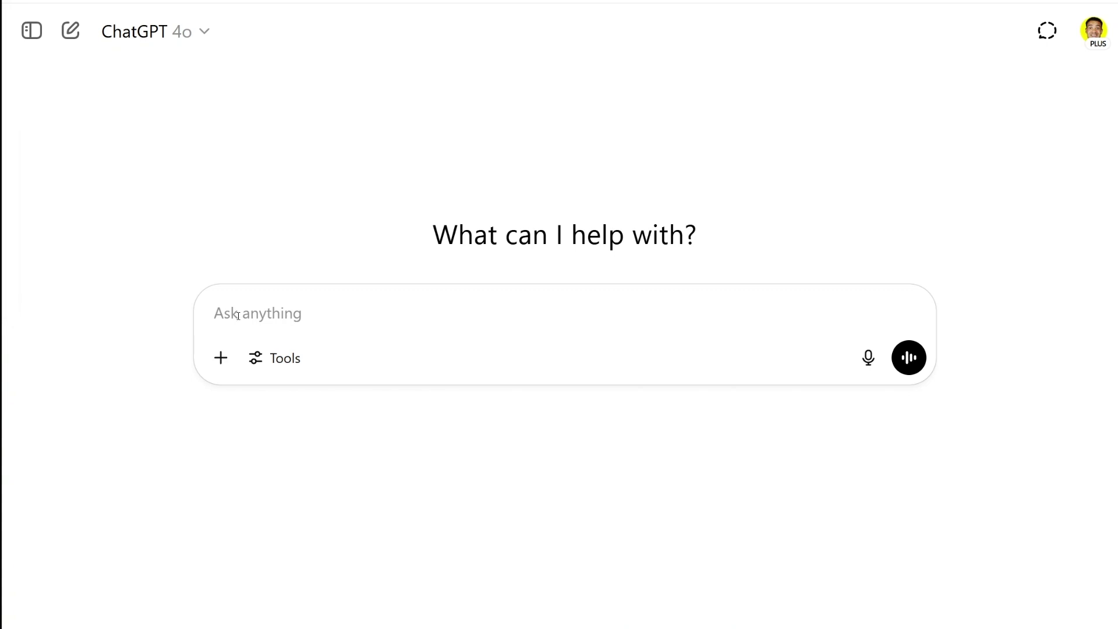
- Ask ChatGPT for a 30-second comedic Star Wars script with 3-4 characters and a three-act structure, and read through the reply
text(Create a 30-second comedic script for a short AI film set in the Star Wars universe. I want something funny for social media with 3-4 characters who have different personalities. Use a three-act structure with setup, conflict, and resolution. Make it casual humor where everyday concerns clash with dramatic Star Wars situations. Include character descriptions, dialogue, and scene directions. The goal is authentic Star Wars comedy that's perfect for short videos.)
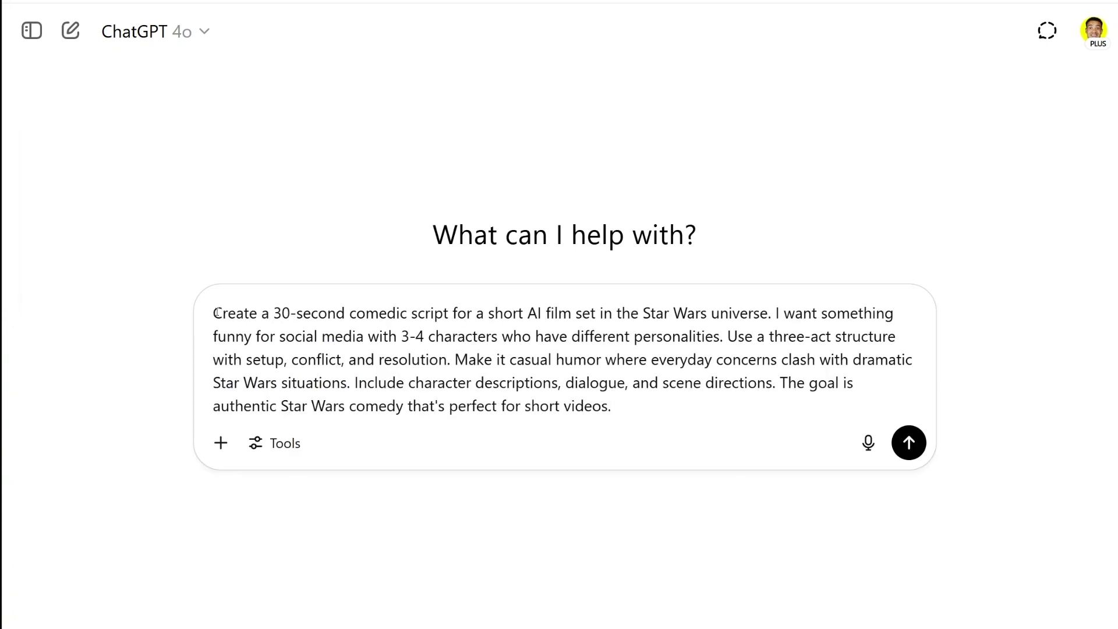
drag(214, 313, 623, 411)
mouse_move(214, 313)
mouse_down()
mouse_move(496, 336)
mouse_move(594, 402)
mouse_move(295, 359)
mouse_move(214, 312)
mouse_up()
click(624, 409)
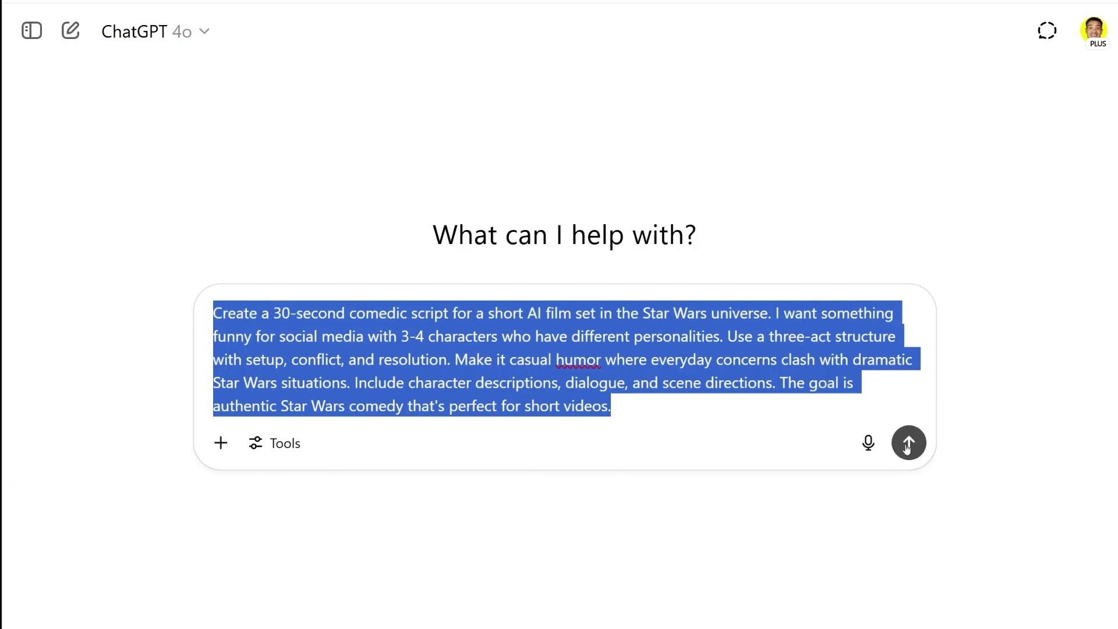
click(908, 443)
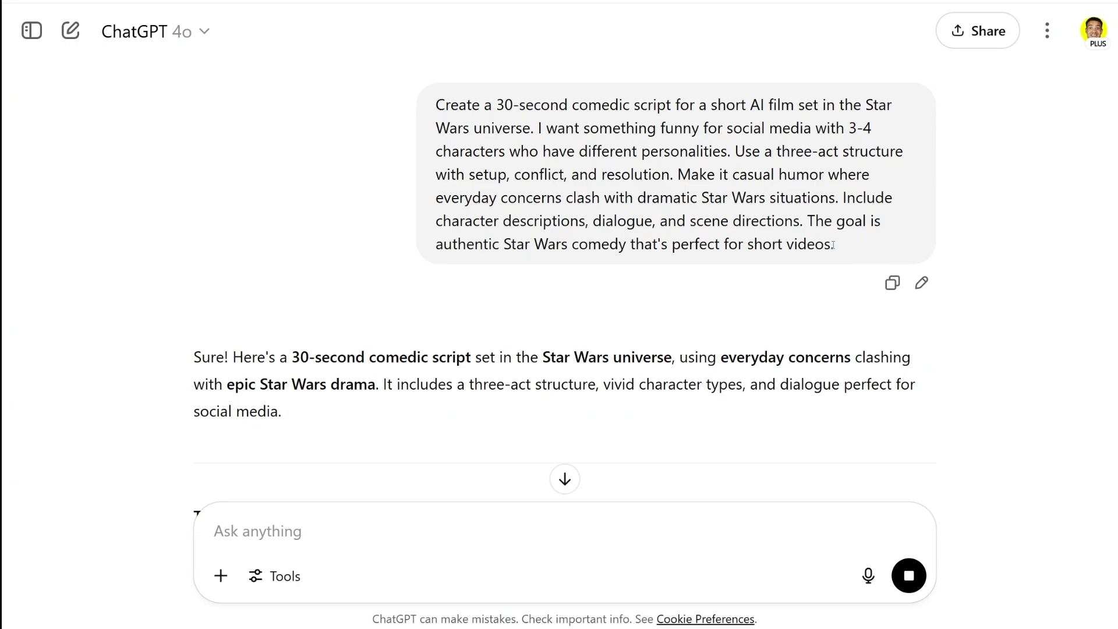
scroll(788, 266, down, 3)
scroll(789, 265, down, 4)
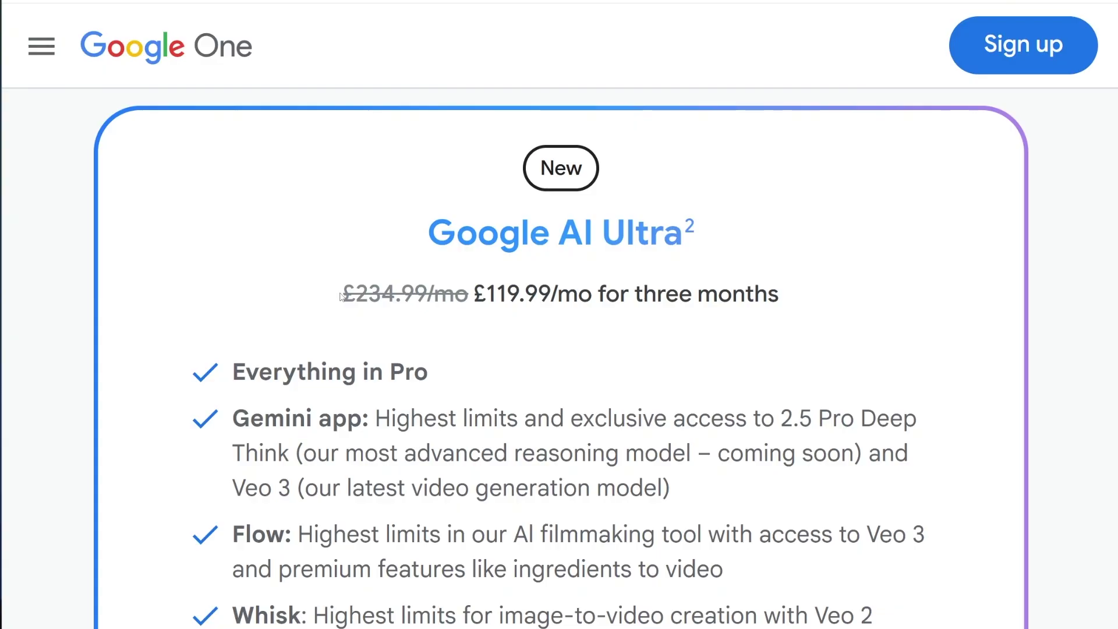
drag(504, 159, 614, 160)
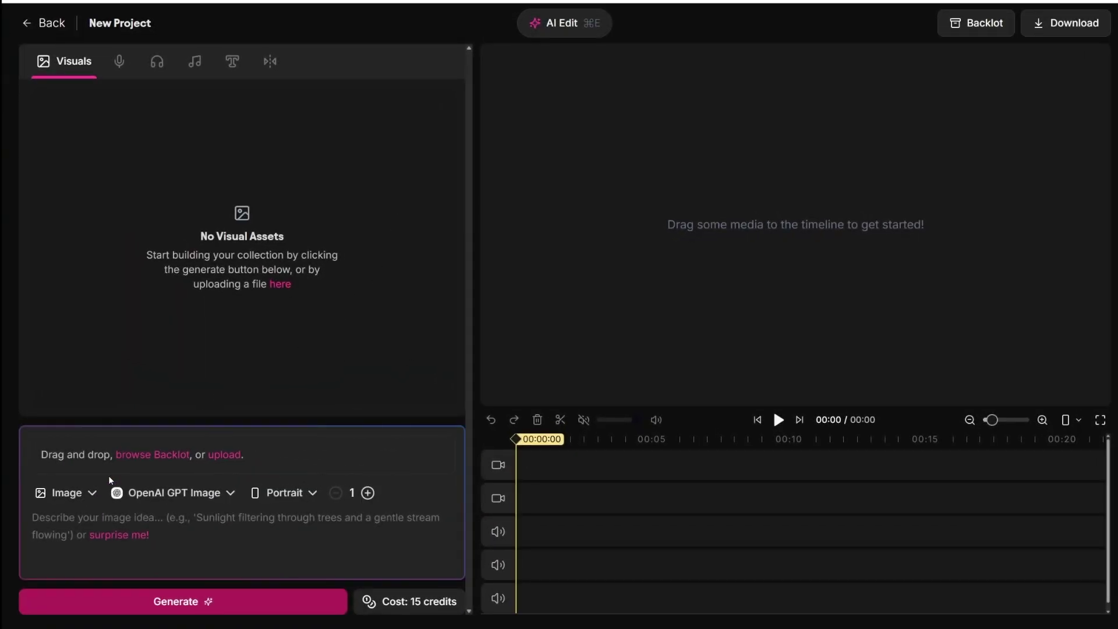
- In the AI video editor project, write an image prompt describing a calm Jedi warrior with lightsaber and smoking pipe before twin suns
click(55, 519)
text(here)
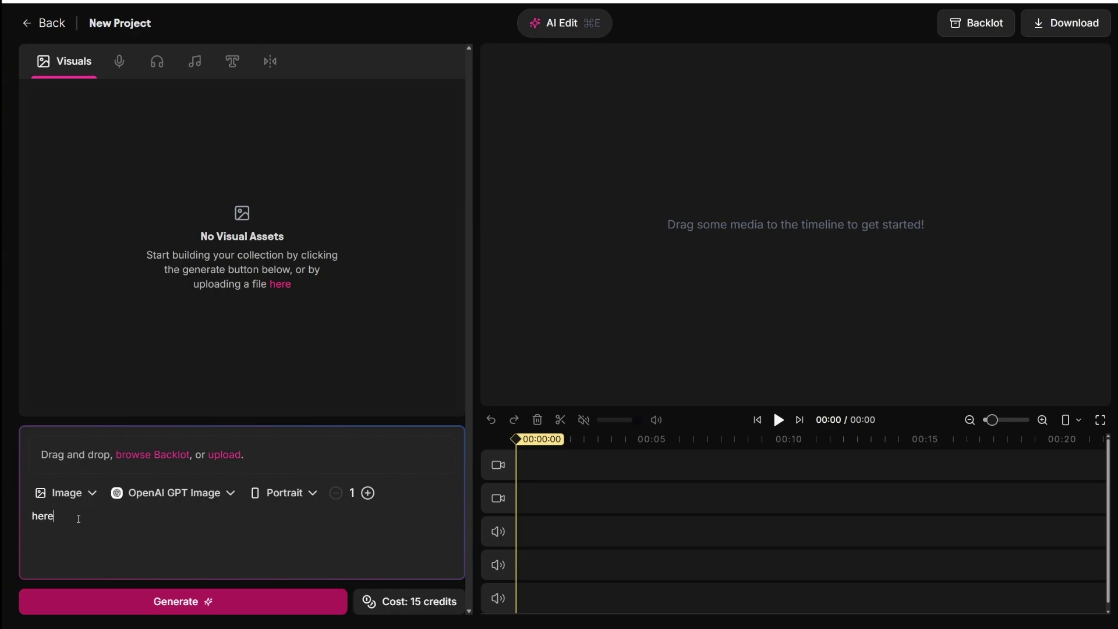
drag(79, 518, 33, 518)
drag(68, 522, 30, 516)
text(A highly detailed, cinematic sci-fi scene featuring a powerful Jedi warrior in traditional robes, standing in a futuristic alien landscape with twin suns setting in the background. She holds an ignited glowing lightsaber in one hand, poised for battle, but instead of looking intensely focused, she casually has a long, elegant smoking pipe in her mouth, exhaling a swirl of smoke as if completely unfazed by the chaos around her. Her expression is calm and nonchalant, giving off an "old master" vibe, despite being in the middle of an epic confrontation. Stormtroopers or enemy droids in the distance hesitate, clearly confused by the unexpected behavior. The lighting is dramatic, with the glow of her lightsaber casting soft blue and green highlights on her face, and the environment blending high-tech sci-fi elements with classic Star Wars aesthetics.)
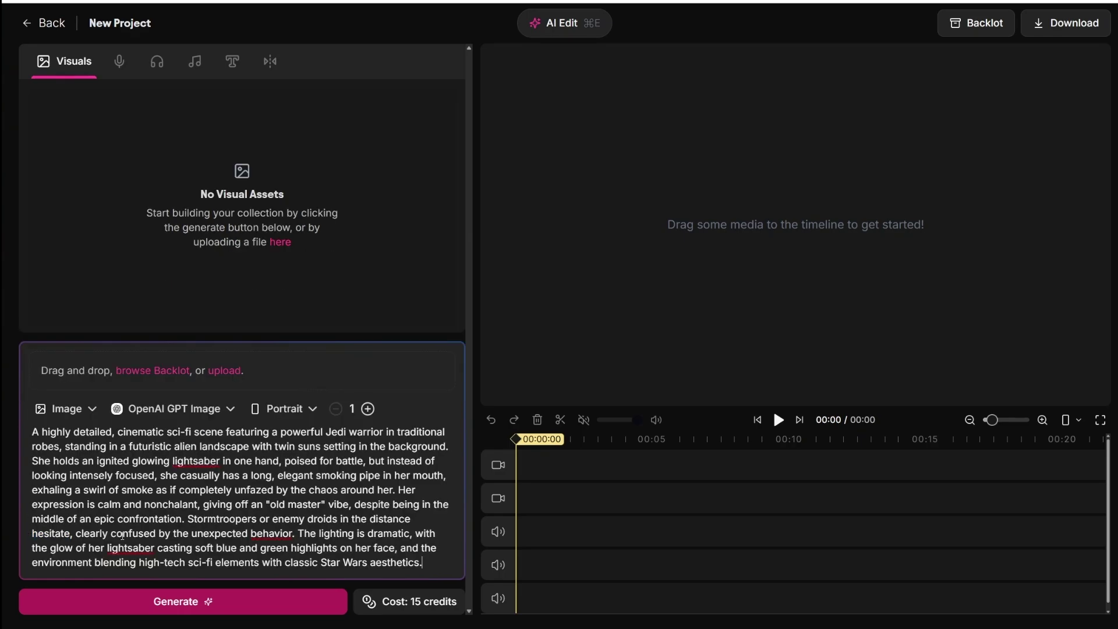
drag(32, 432, 412, 561)
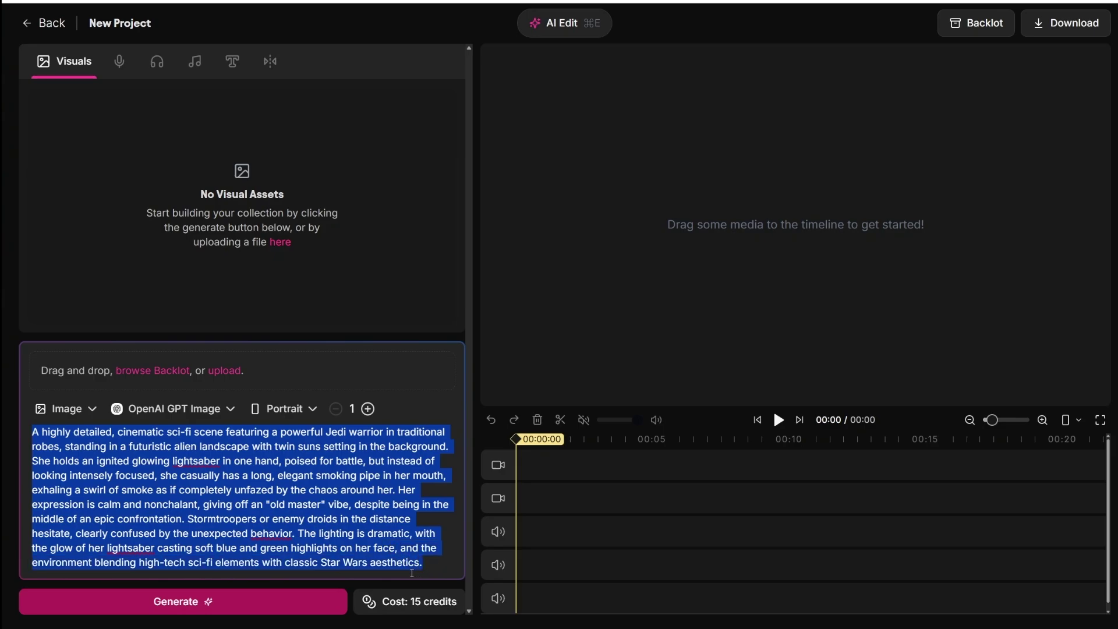
click(433, 564)
drag(415, 564, 35, 432)
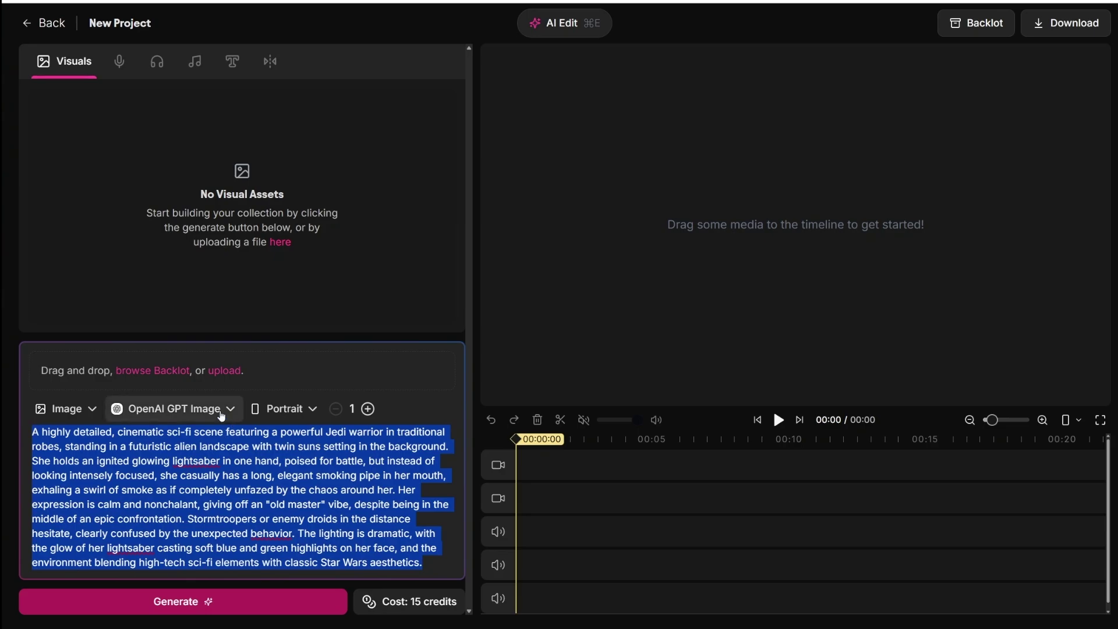
- Generate the Jedi image with the Flux v1.1 Ultra model in landscape orientation
click(214, 411)
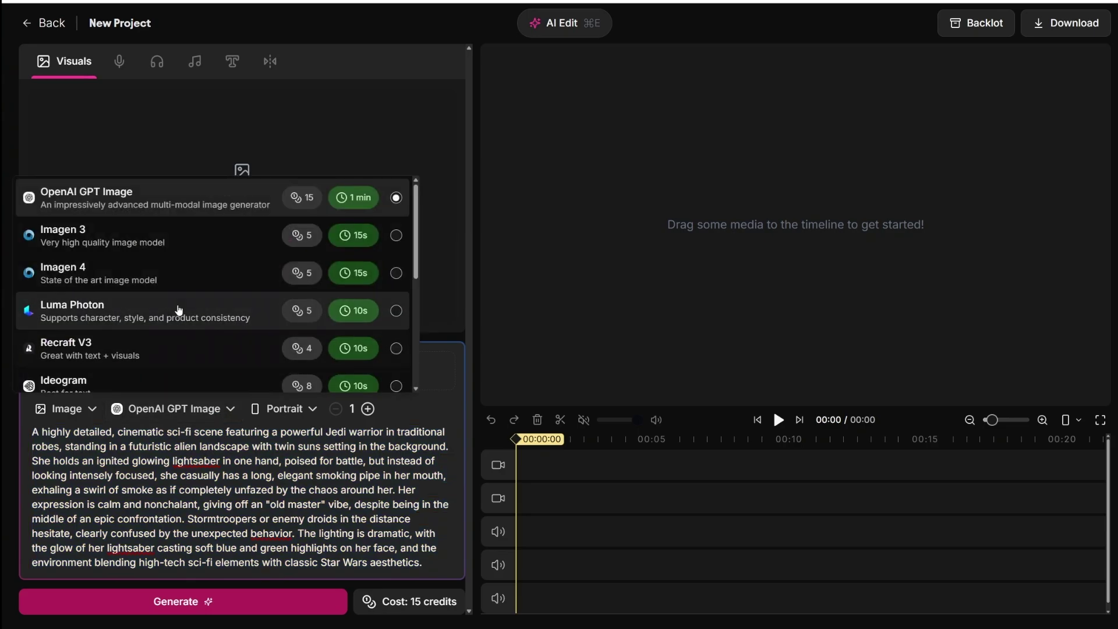
scroll(175, 315, down, 3)
scroll(173, 317, down, 1)
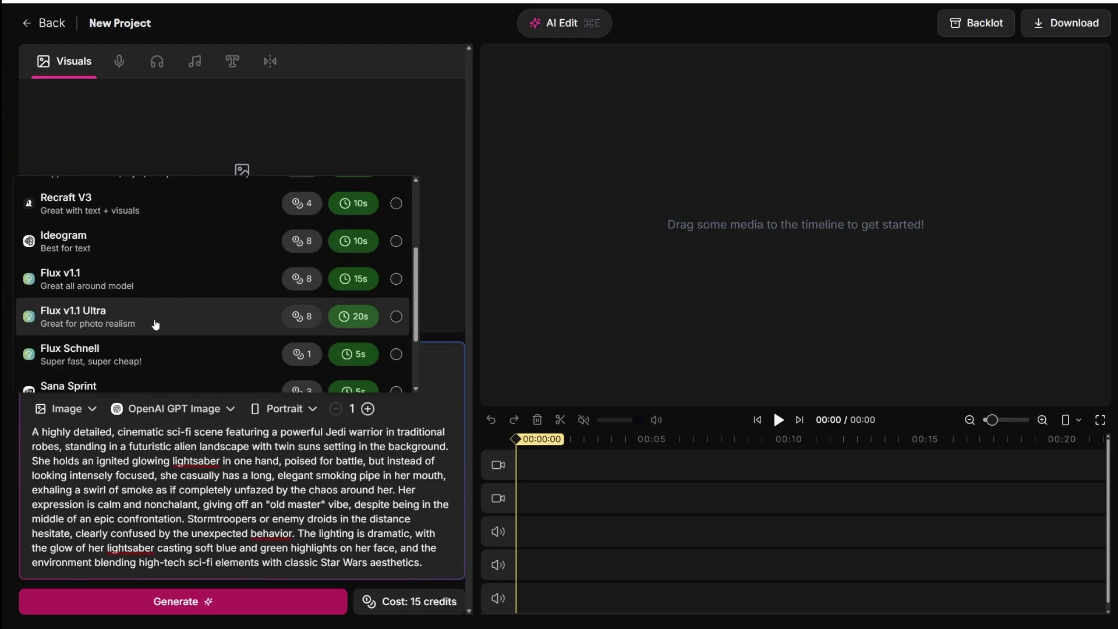
click(155, 324)
click(262, 410)
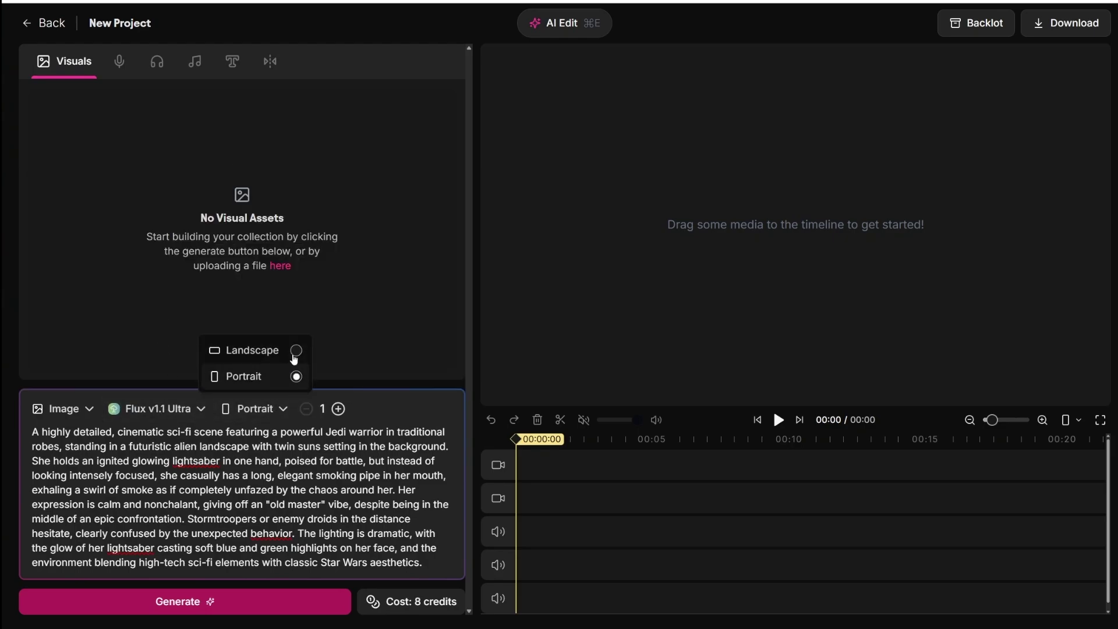
click(294, 356)
click(175, 601)
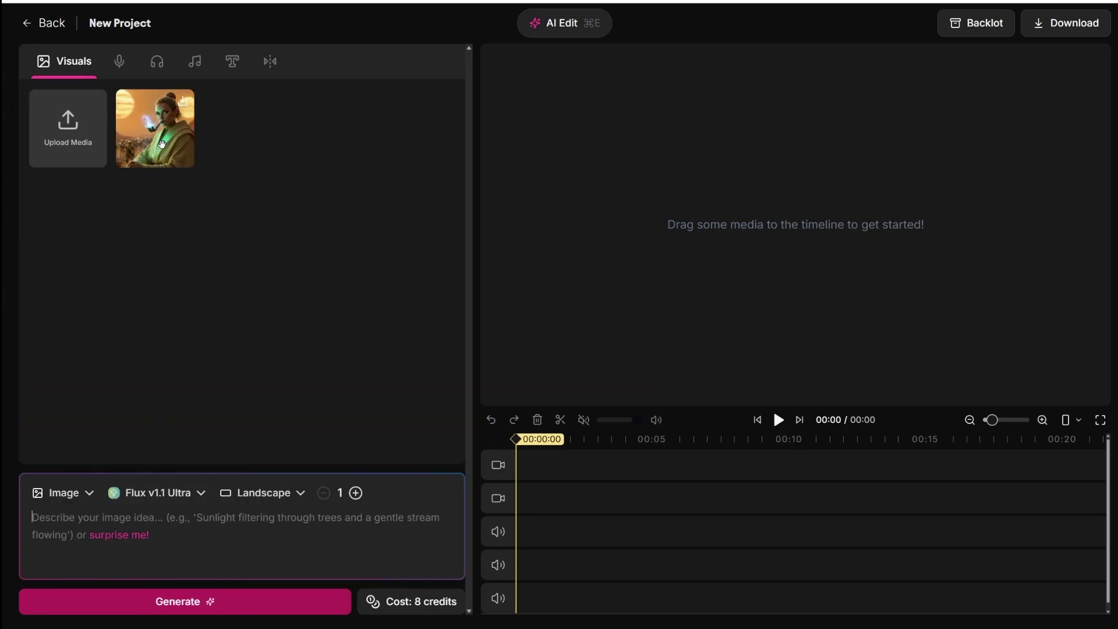
- Preview the generated Jedi image, set it as the source for a new video, and clear the carried-over prompt
click(162, 143)
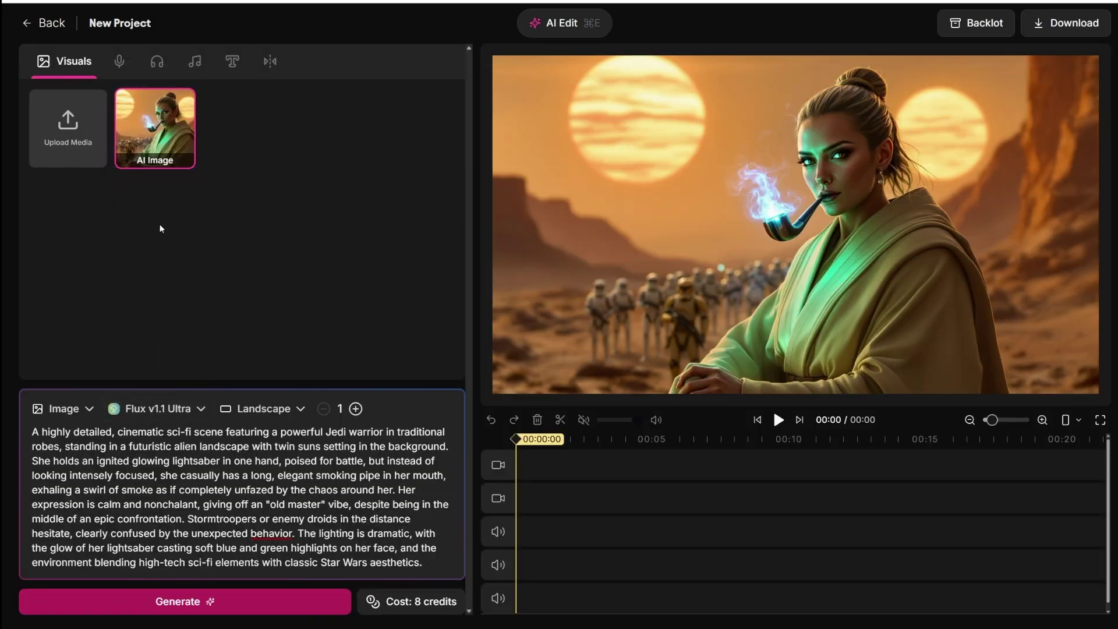
right_click(161, 140)
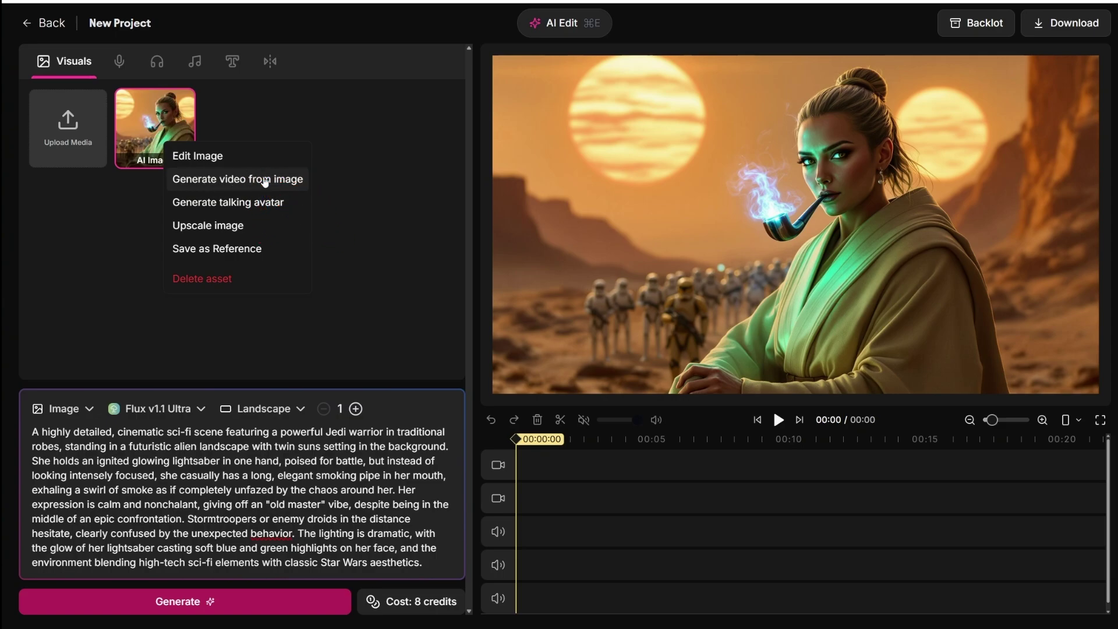
click(265, 180)
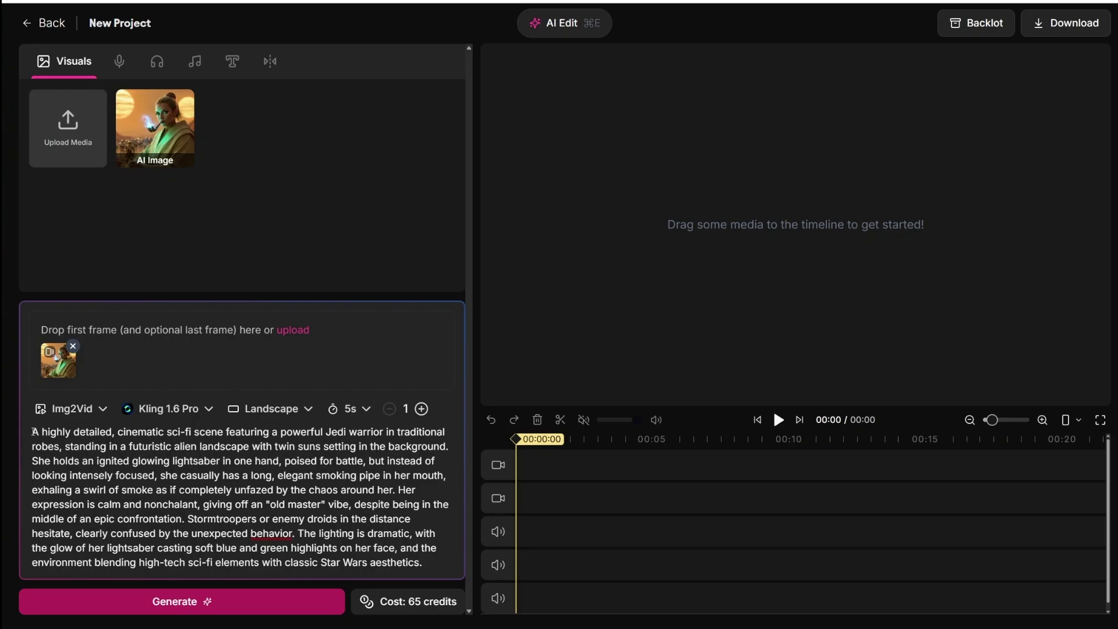
drag(33, 431, 427, 562)
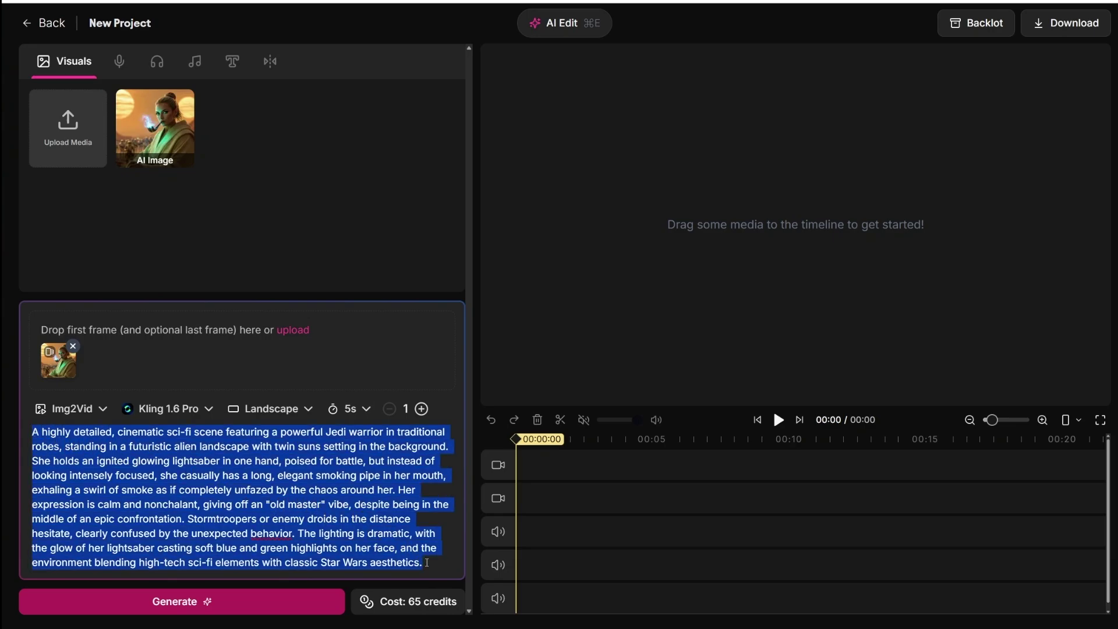
key(BackSpace)
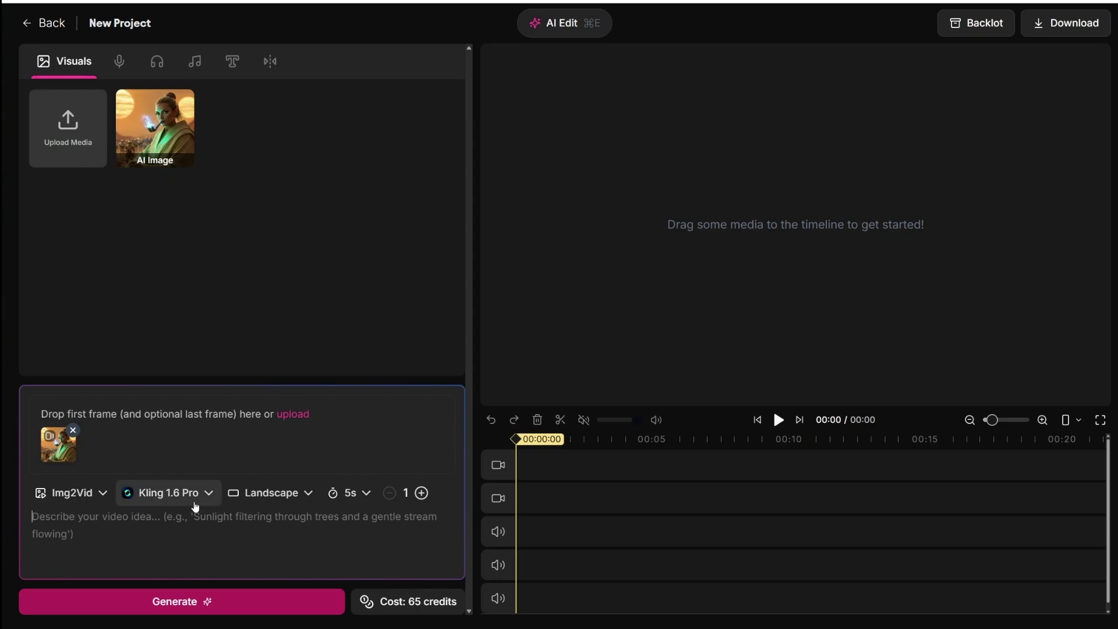
- Set the video model to Kling 2.0 Master and the clip duration to 10 seconds
click(195, 496)
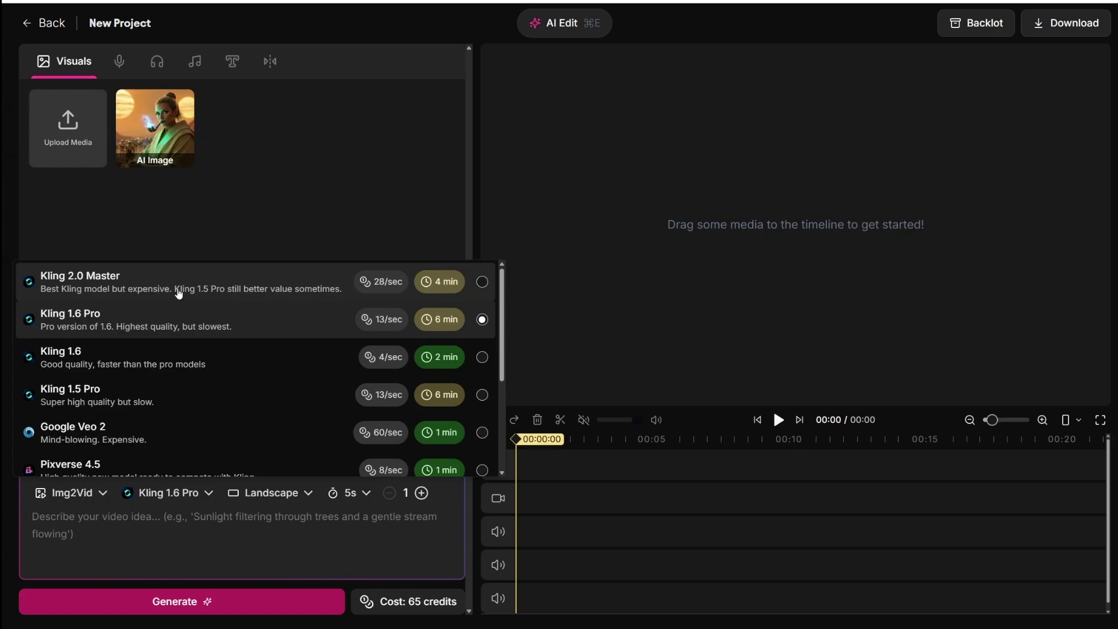
click(153, 283)
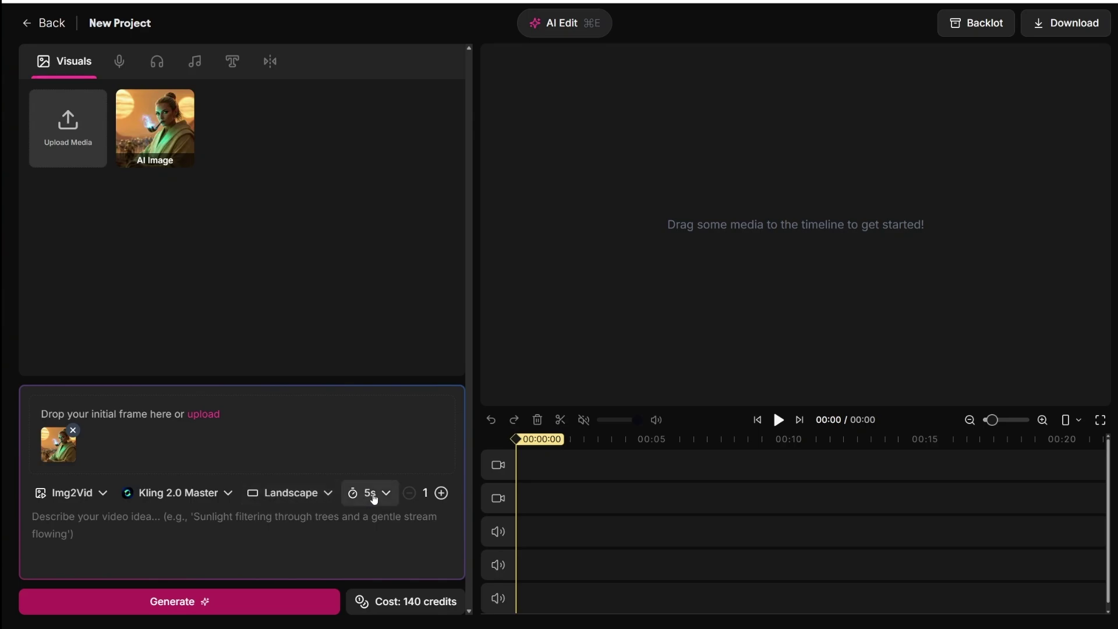
click(374, 499)
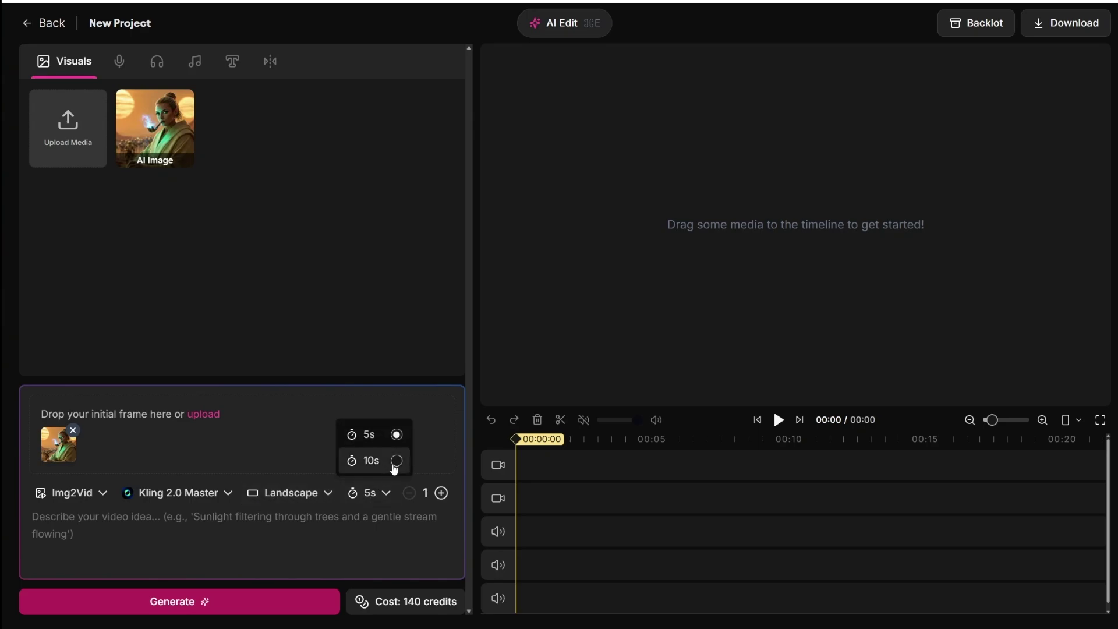
click(396, 462)
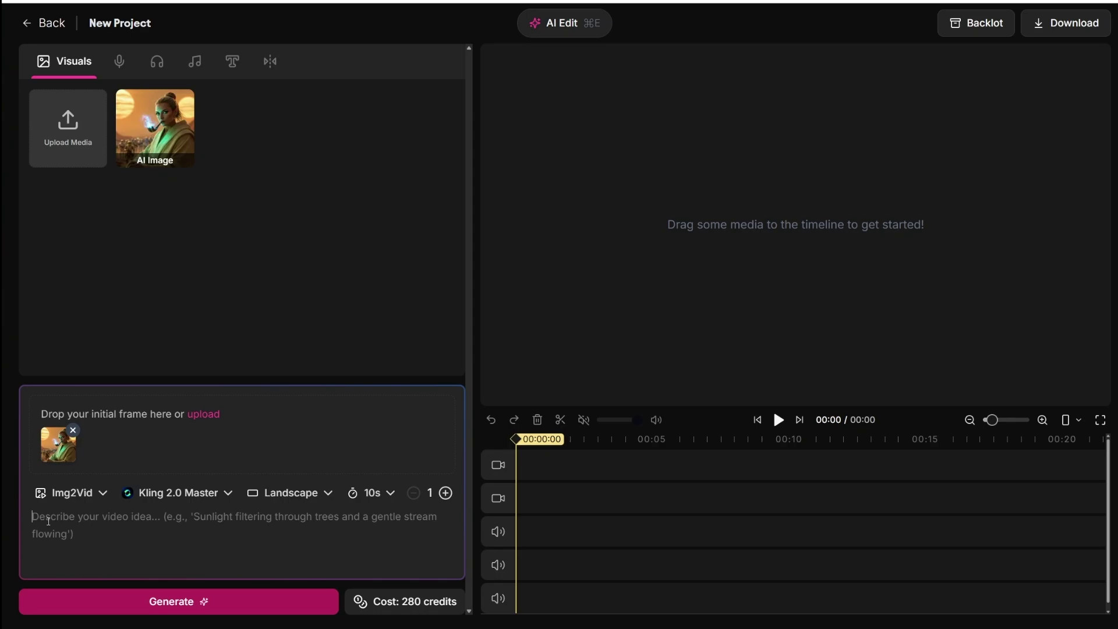
- Generate the video from a prompt describing a wide alien landscape shot, a slow dolly-in on the Jedi, a side view and a final close-up
text(here)
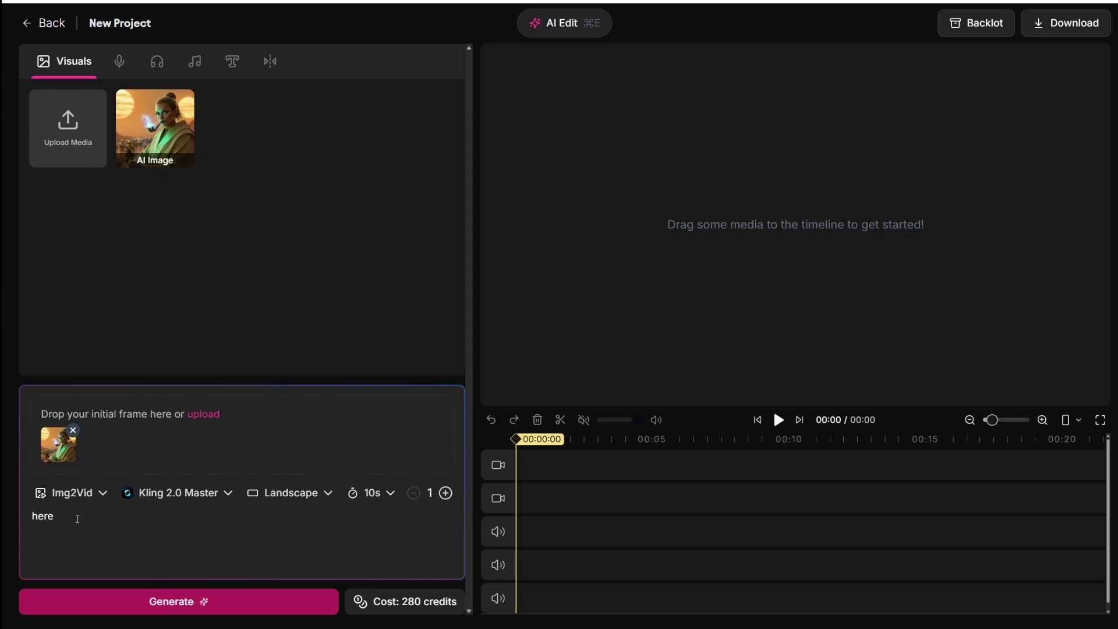
key(shift+Left)
key(shift+Left)
key(shift+Left)
key(shift+Left)
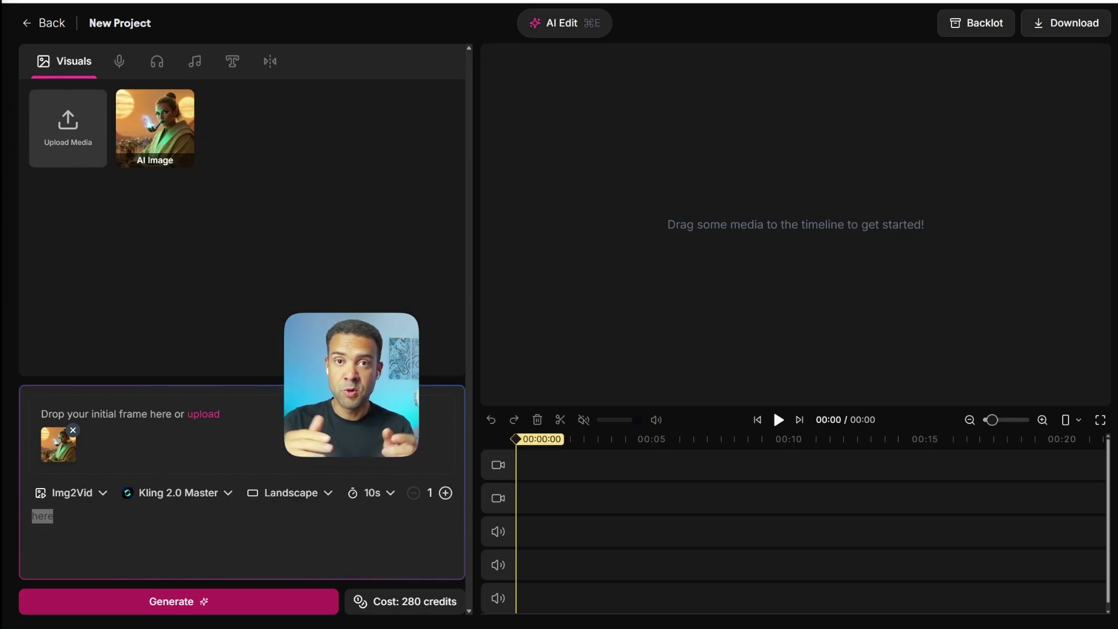
click(75, 516)
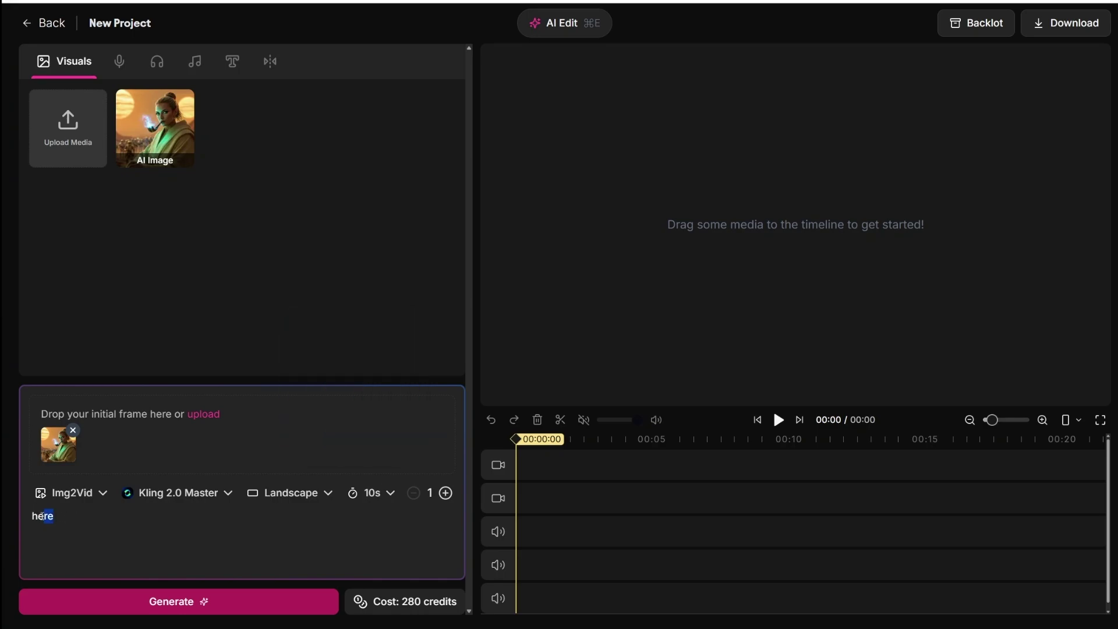
drag(43, 516, 38, 522)
text(The camera opens with a wide shot of a vast alien landscape under twin suns, moving in toward the Jedi warrior as she stands calmly. A slow dolly-in captures her gripping the lightsaber while taking a deep drag from a smoking pipe. The camera then shifts to a side view, revealing confused stormtroopers or enemy droids in the background hesitating. The final shot is a close-up of her amused smirk with the pipe in her mouth.)
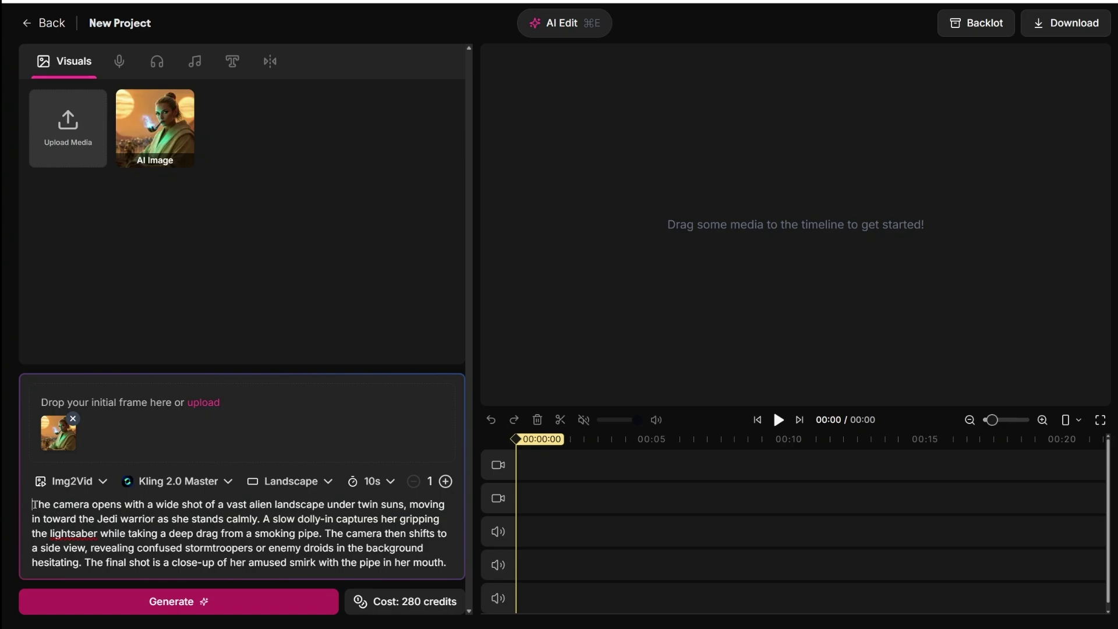
drag(33, 504, 444, 562)
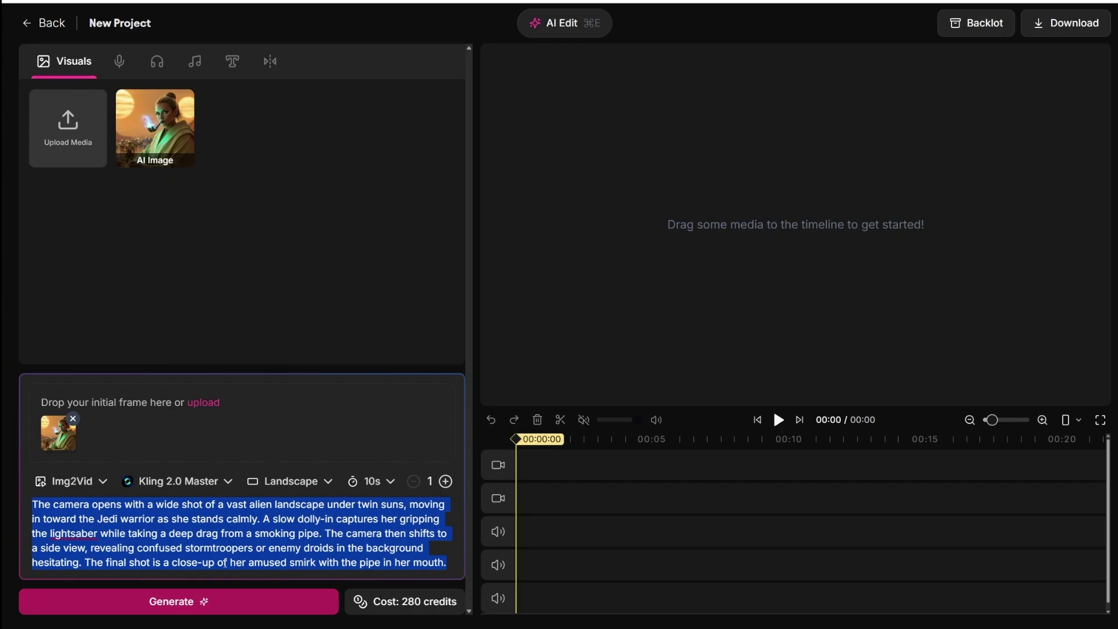
click(188, 610)
click(232, 132)
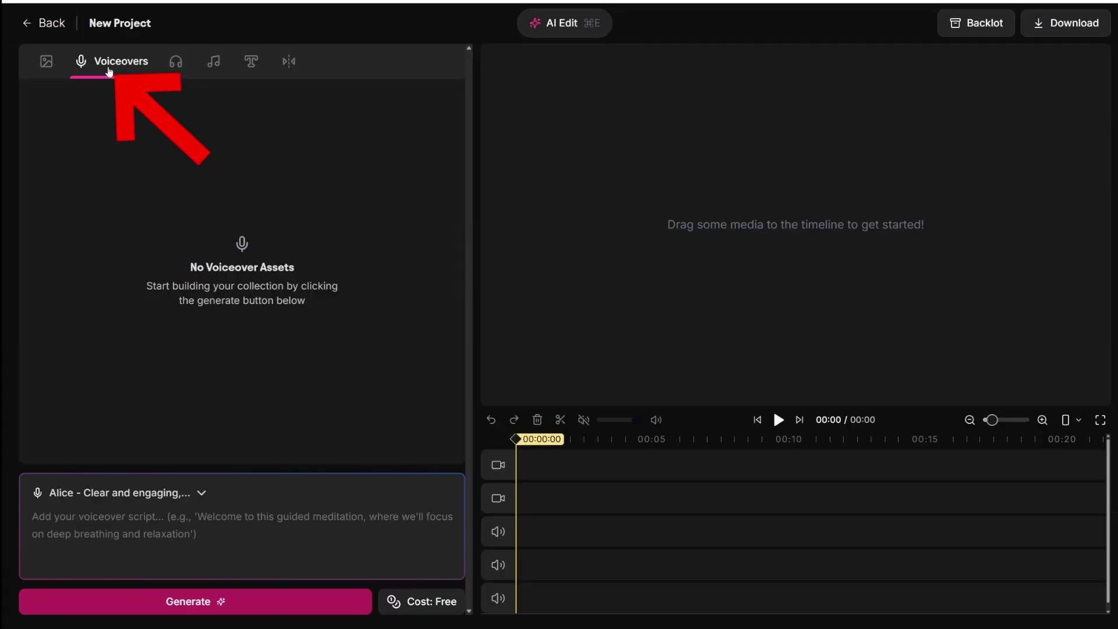
- Generate a voiceover of the line "Oh my god! There she is!" with the Bill voice
click(199, 495)
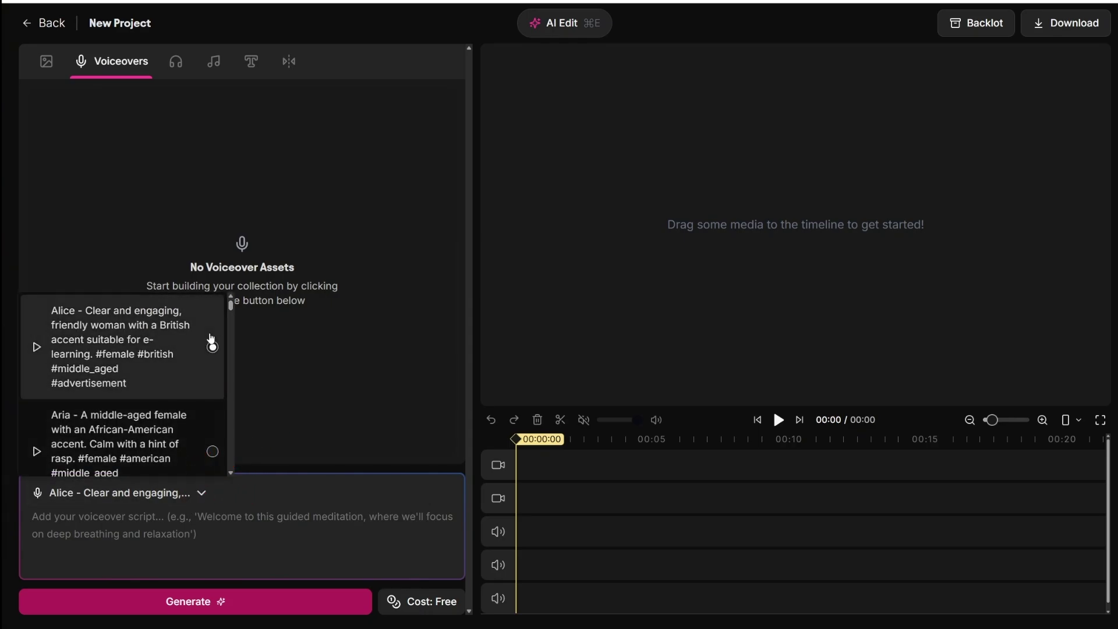
scroll(208, 401, down, 3)
click(211, 405)
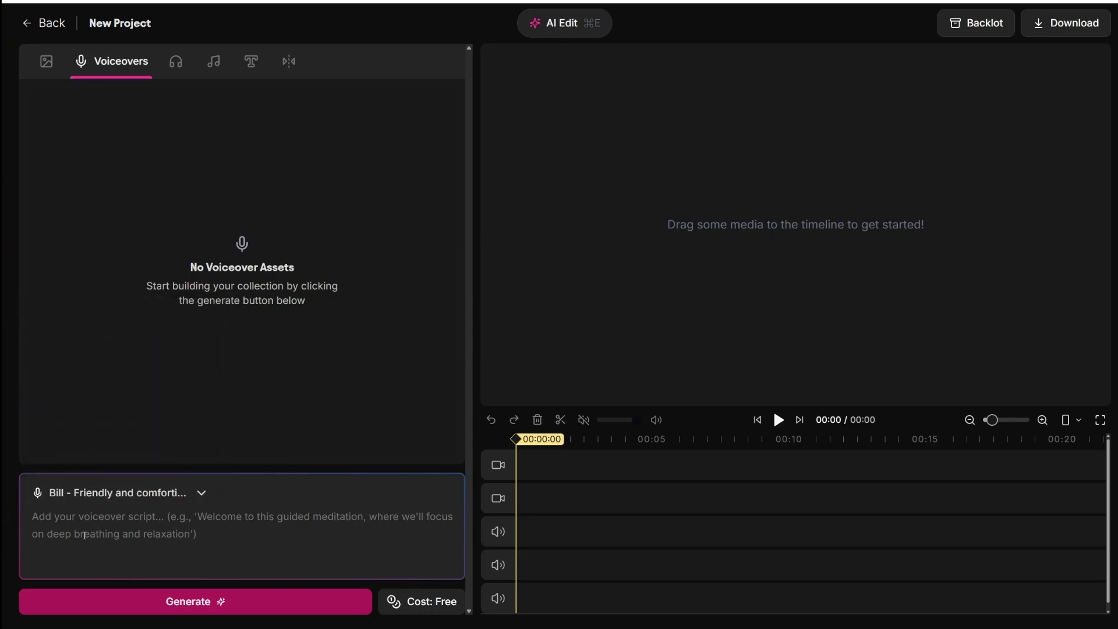
text(here)
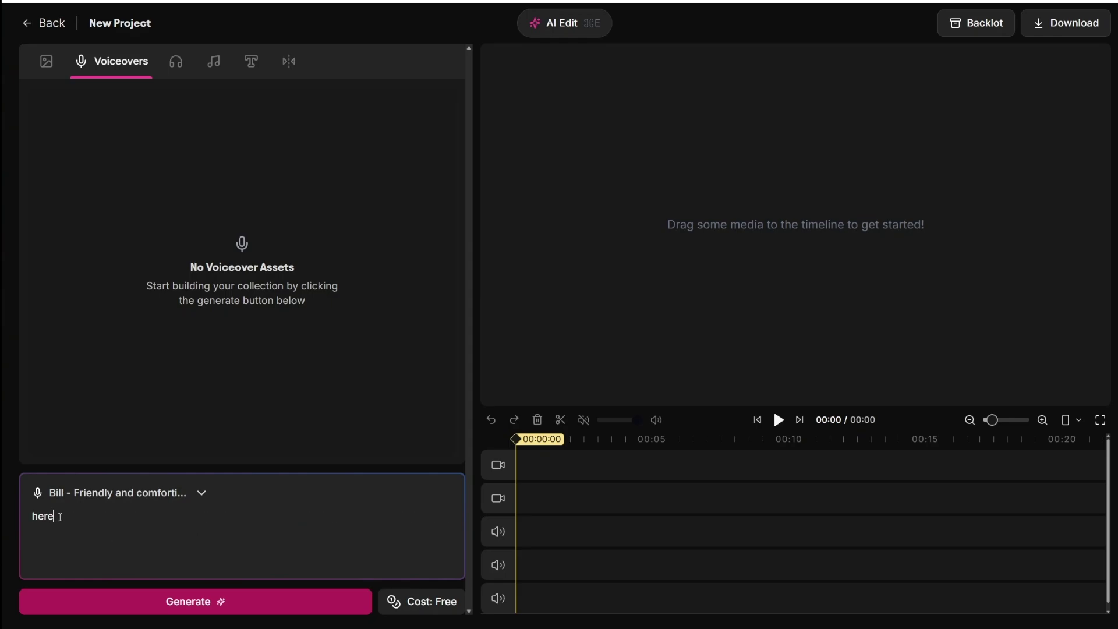
drag(60, 517, 8, 524)
text(Oh my god! There she is!)
drag(171, 518, 33, 517)
click(224, 599)
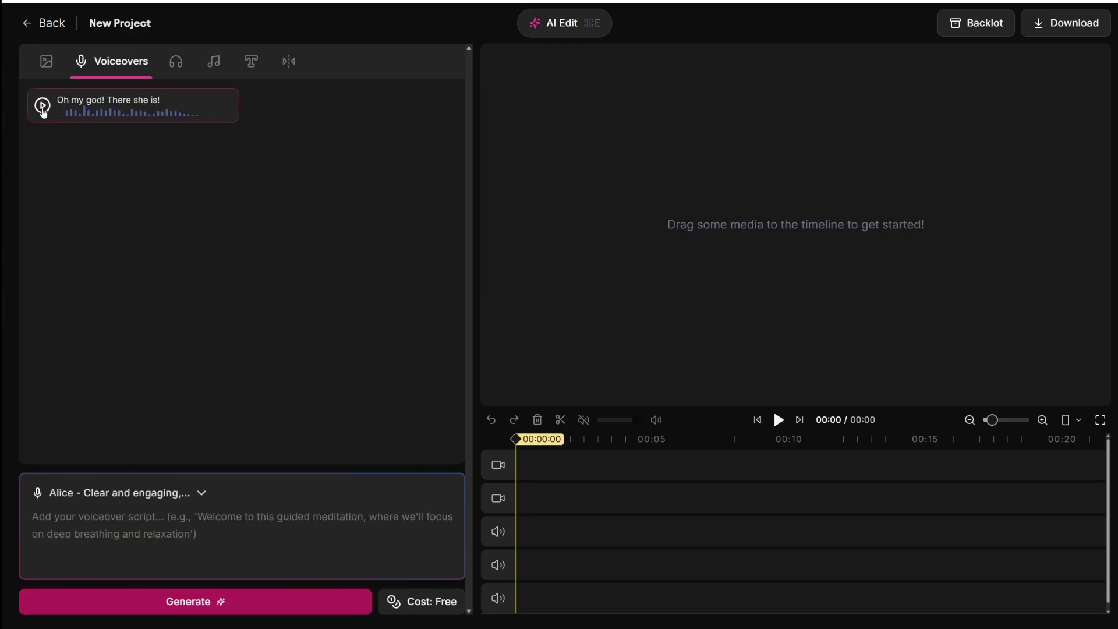
- Generate one sound effect from the description "a lightsaber humming"
click(176, 69)
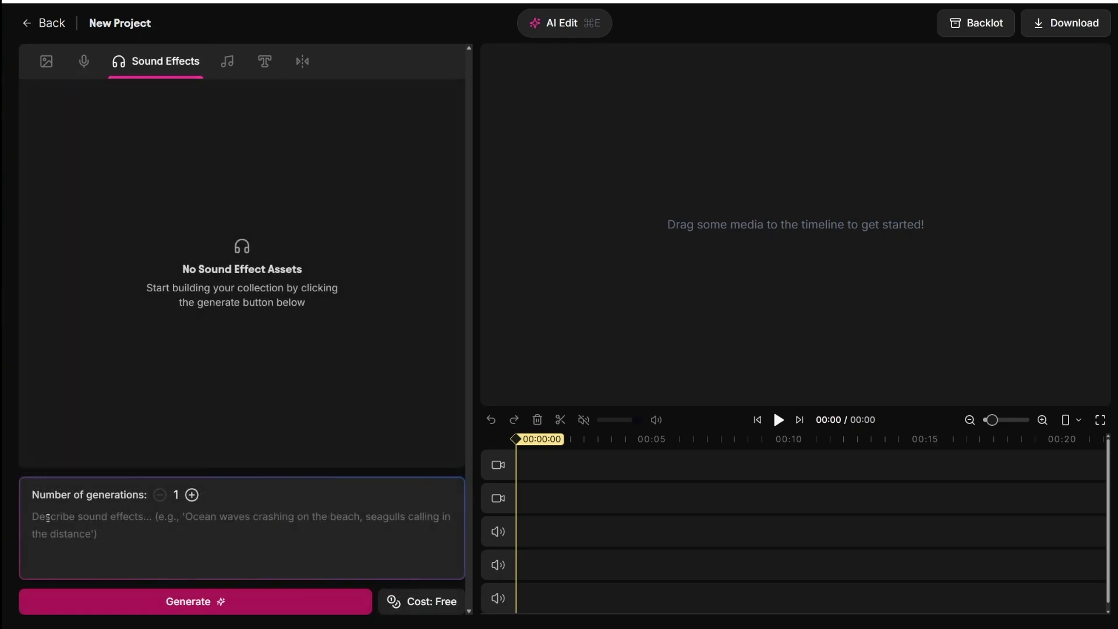
text(here)
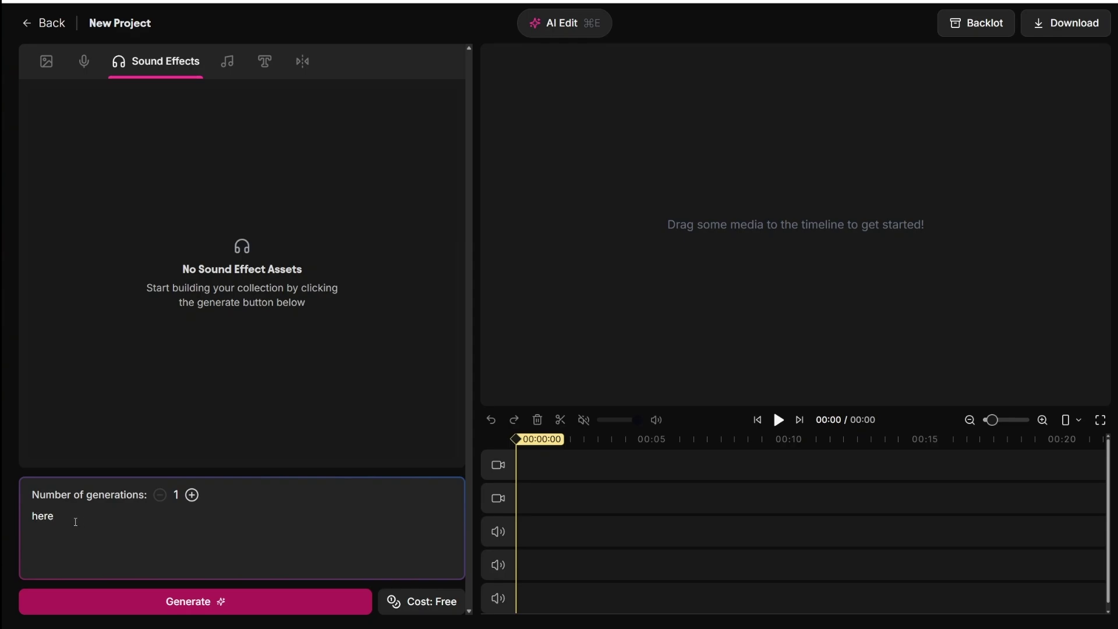
text(a lightsaber humming)
drag(124, 517, 44, 517)
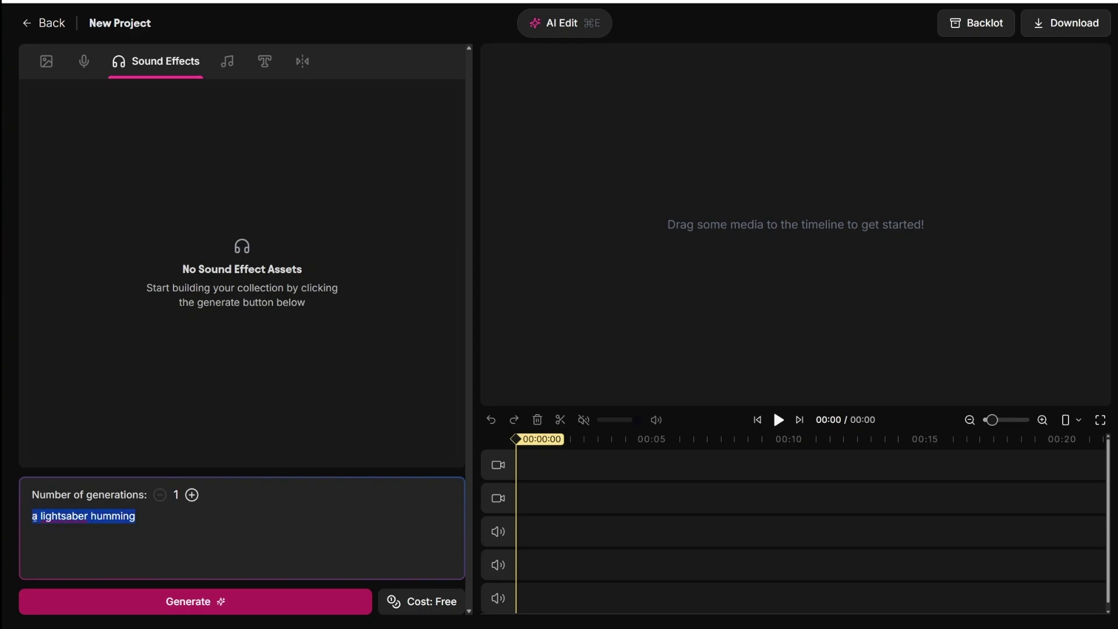
click(202, 609)
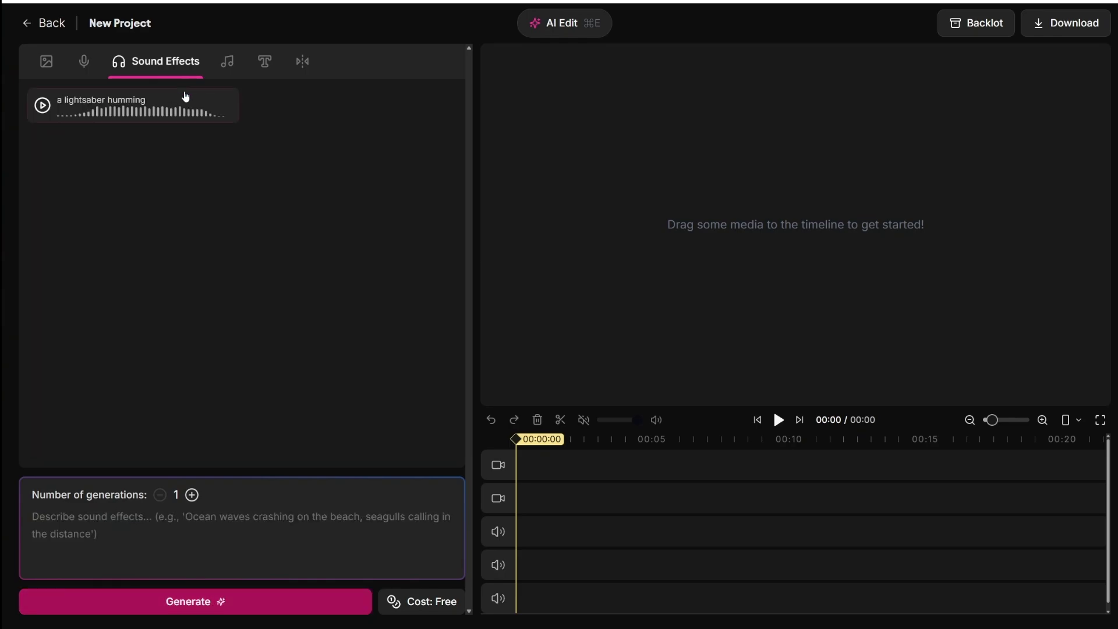
- Search the music catalog for "buried" and add the track titled "Buried" to the project music
click(228, 63)
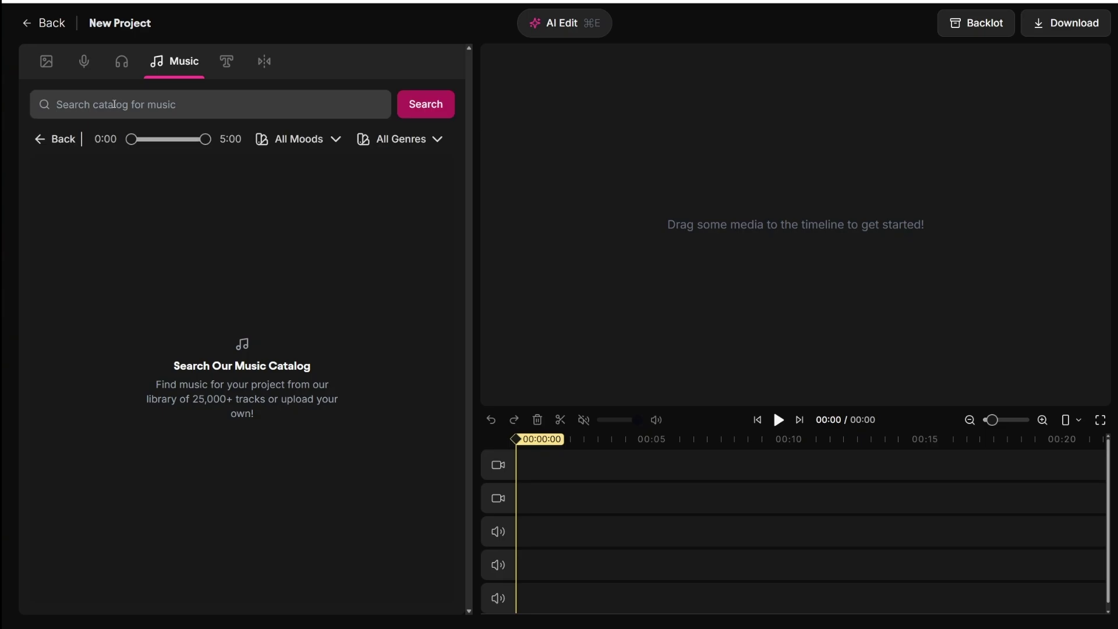
text(he)
text(buried)
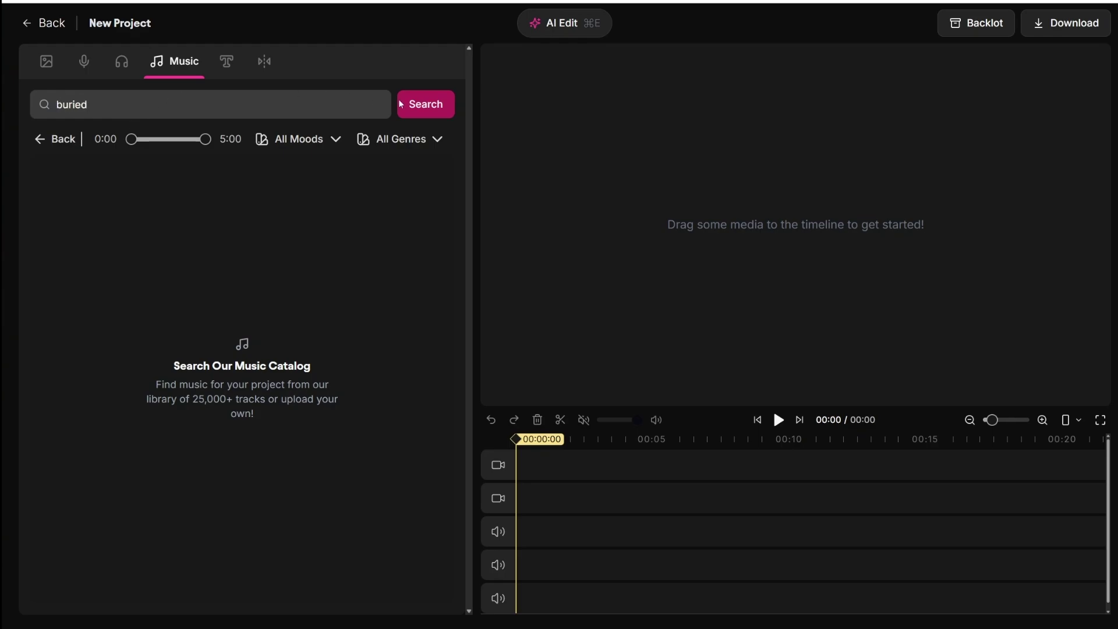
click(432, 113)
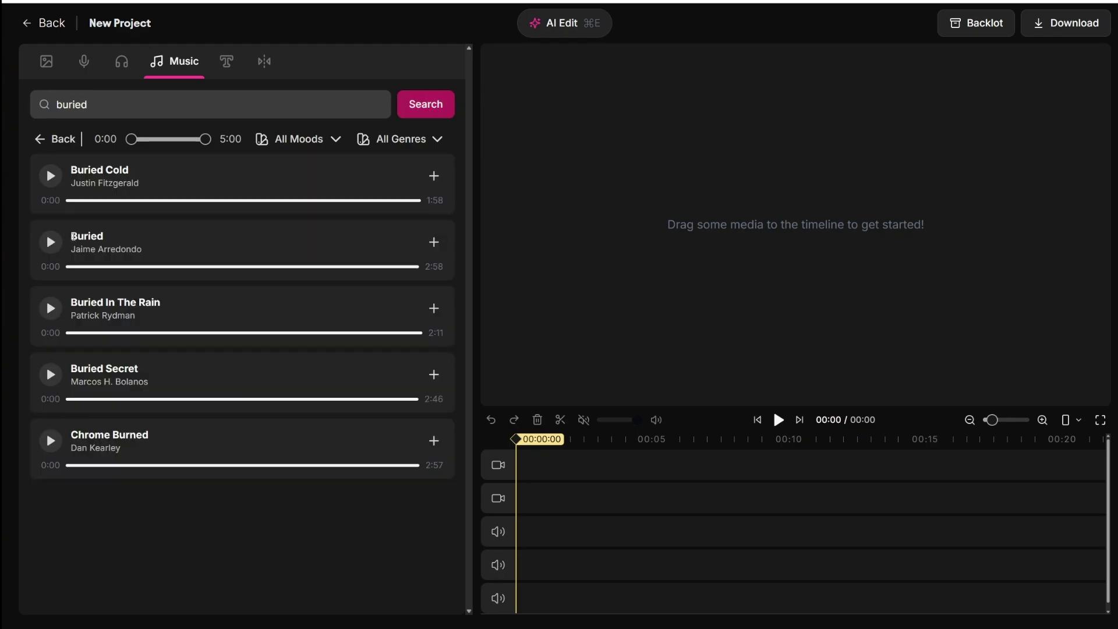
double_click(118, 245)
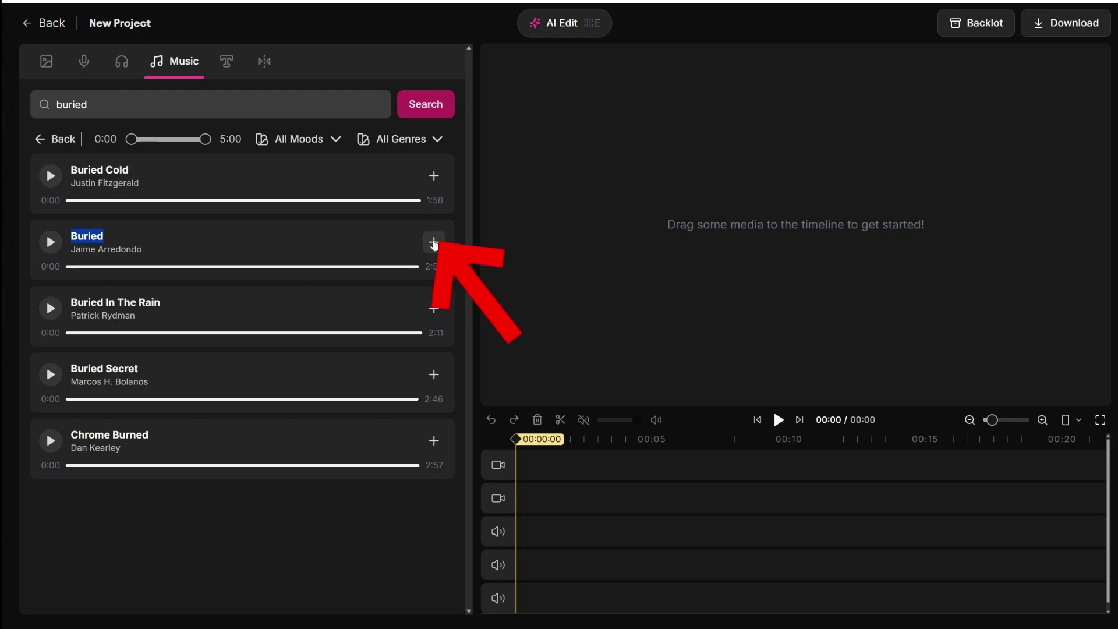
click(434, 242)
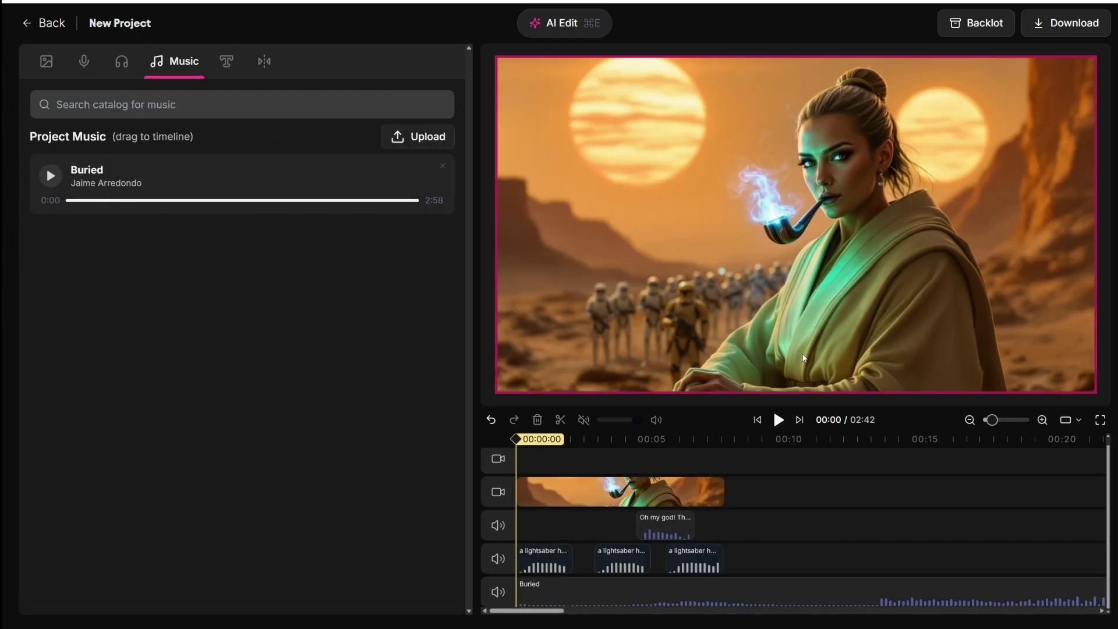
- Play the assembled timeline from the start to review the video clip with its voiceover, lightsaber sounds and music
click(778, 420)
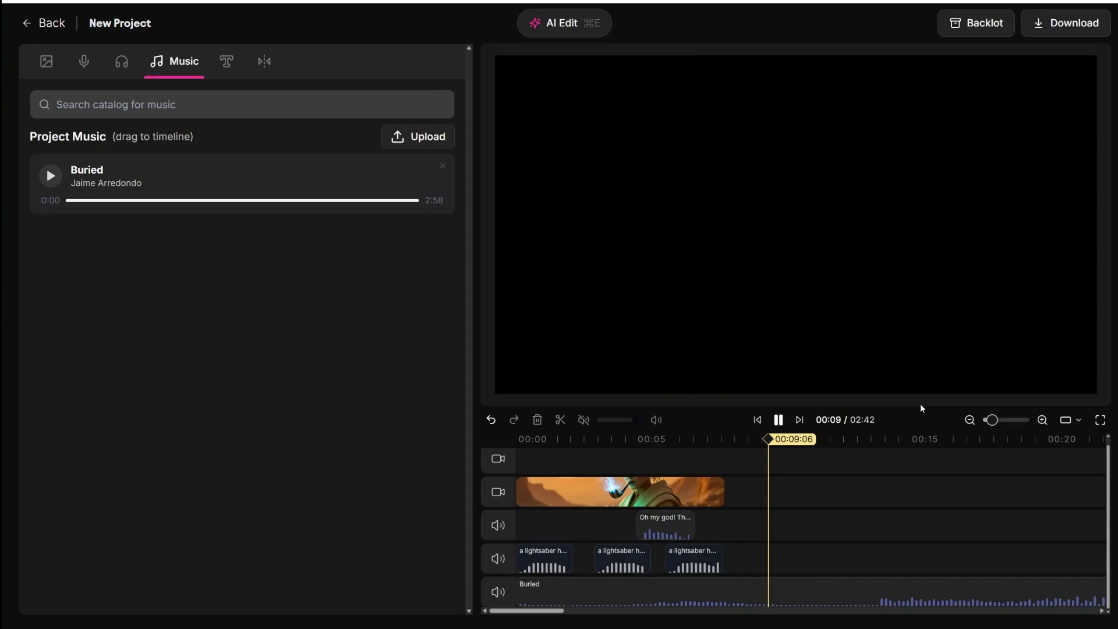
key(space)
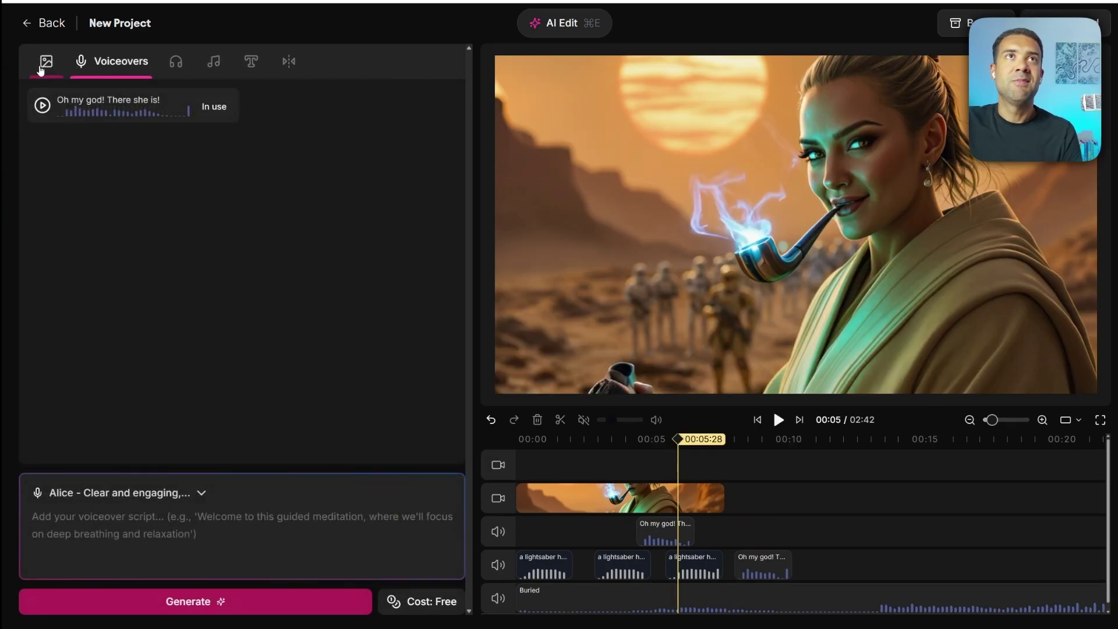
- Add another lightsaber humming clip to the second audio track, after the last voiceover clip
click(44, 62)
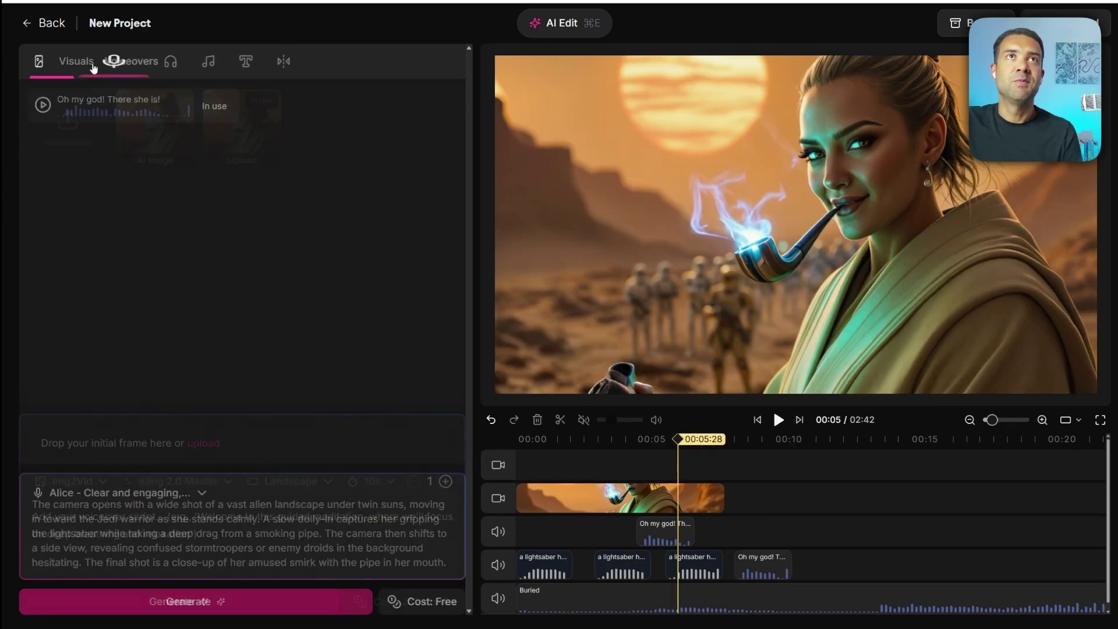
click(120, 61)
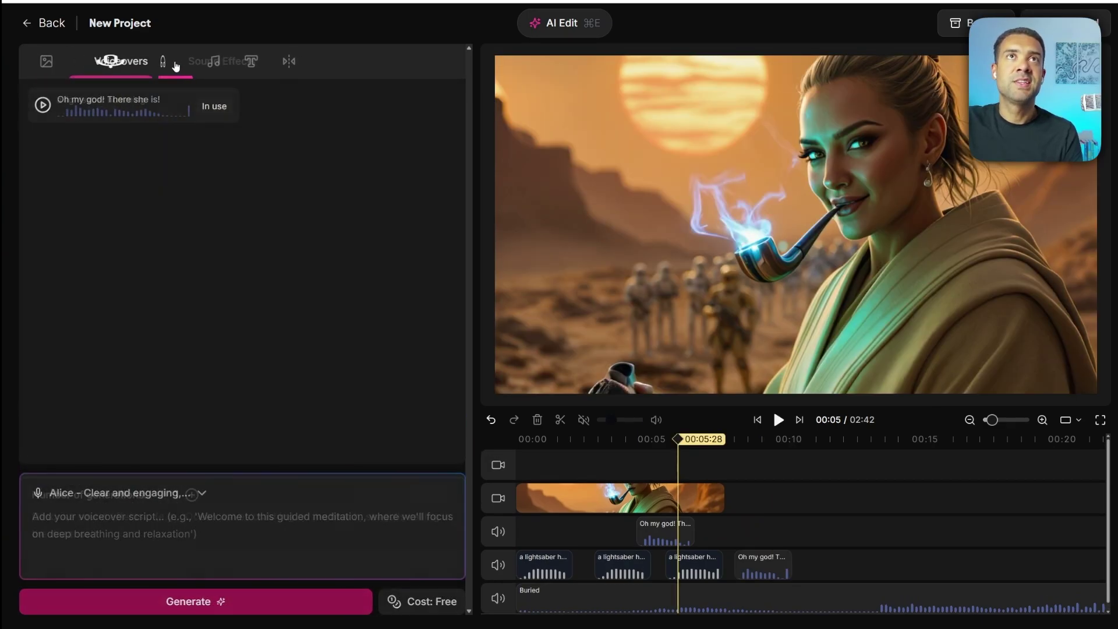
click(175, 64)
drag(105, 108, 900, 568)
click(900, 568)
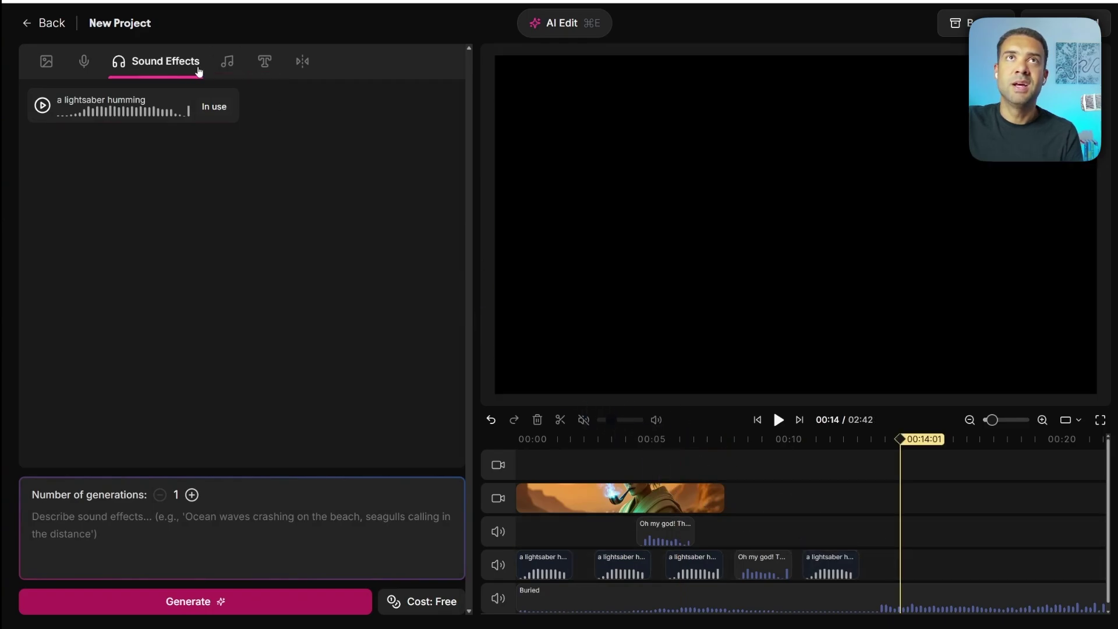
- Place another copy of the "Oh my god! There she is!" voiceover on the second audio track, after the last lightsaber clip
click(227, 61)
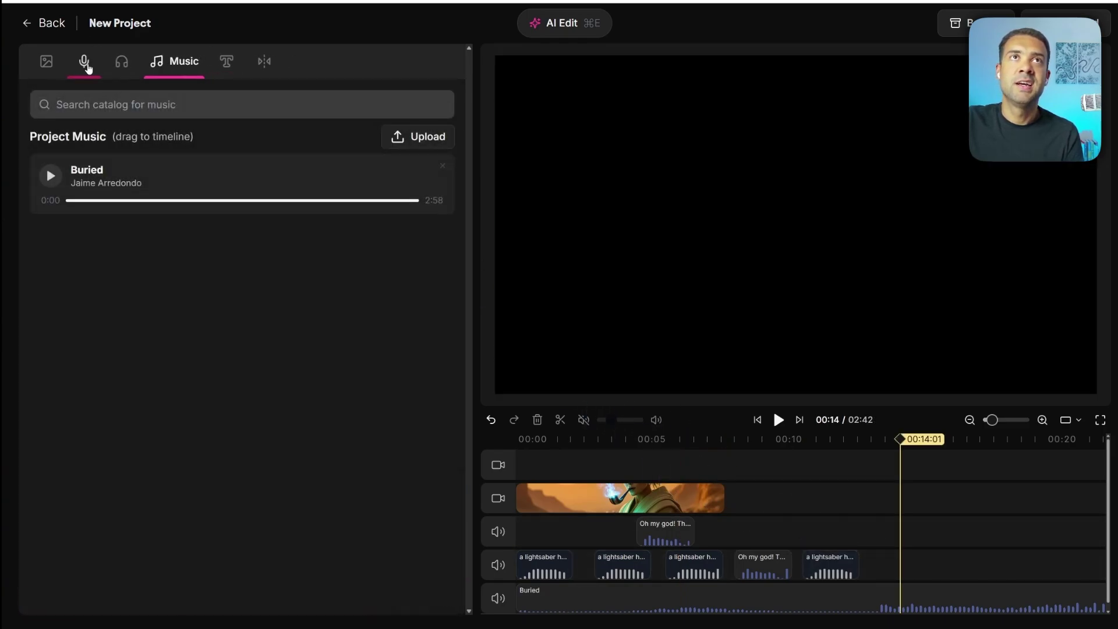
click(83, 61)
drag(167, 110, 978, 562)
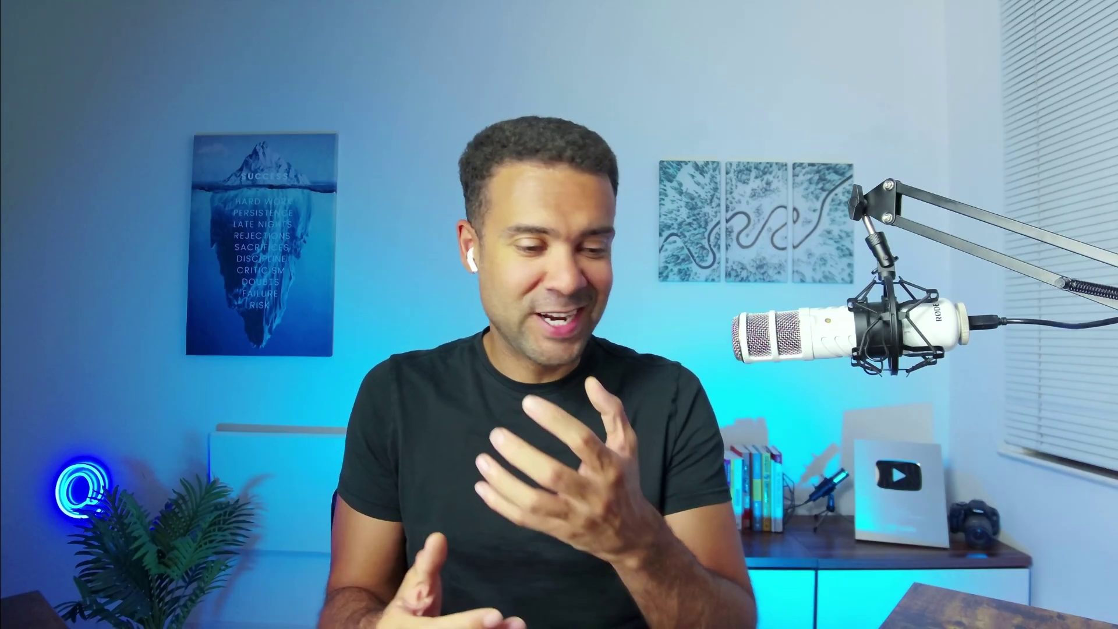